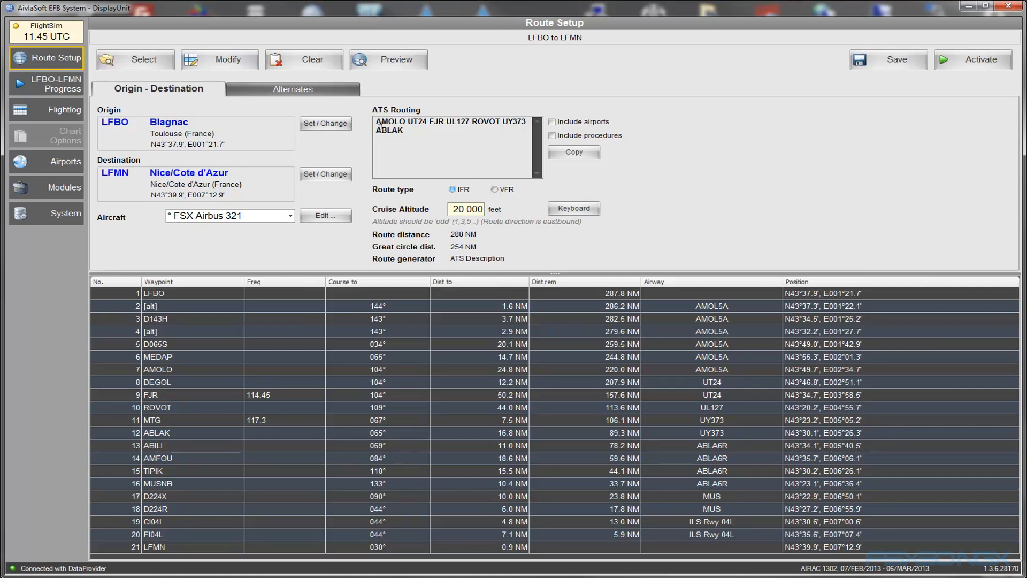
- Highlight the whole ATS routing string from AMOLO to ABLAK for review
left_click_drag(376, 121, 411, 130)
left_click(408, 130)
double_click(406, 130)
left_click(406, 130)
left_click_drag(407, 130, 375, 121)
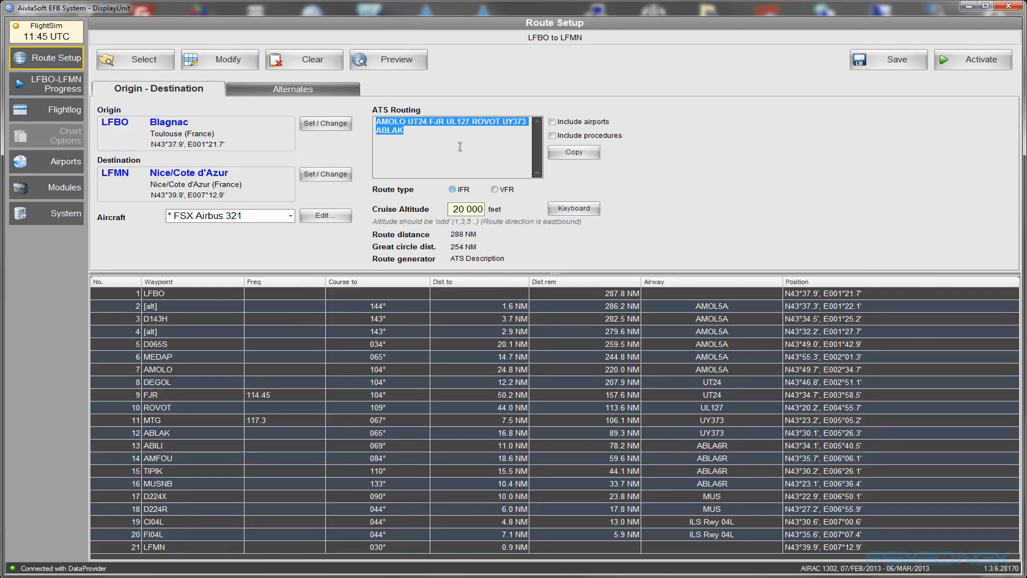
- Include procedures in the ATS routing, highlight the departure AMOL5A and the arrival ABLA6R, and exclude procedures again
left_click(553, 138)
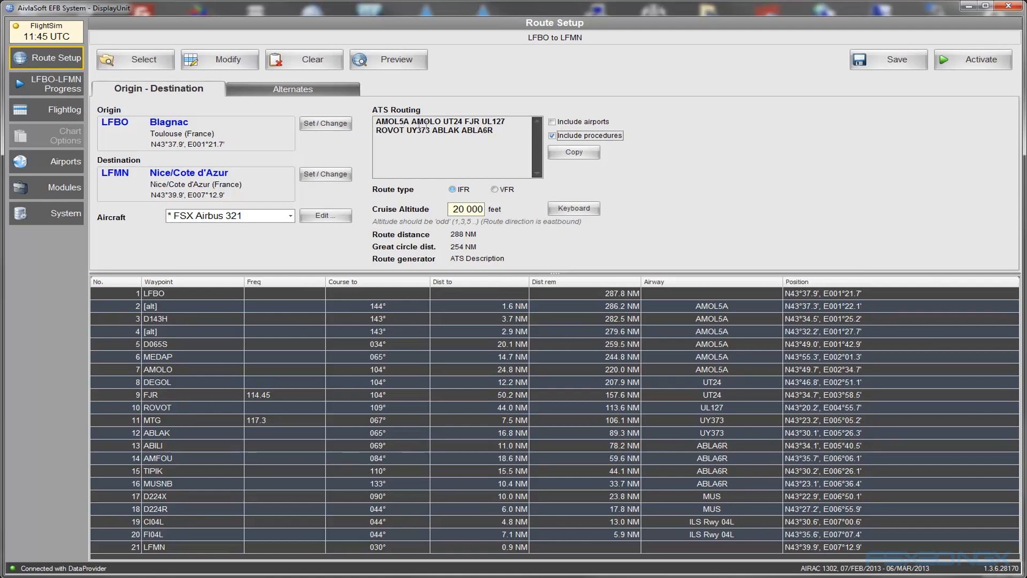
left_click_drag(410, 122, 377, 121)
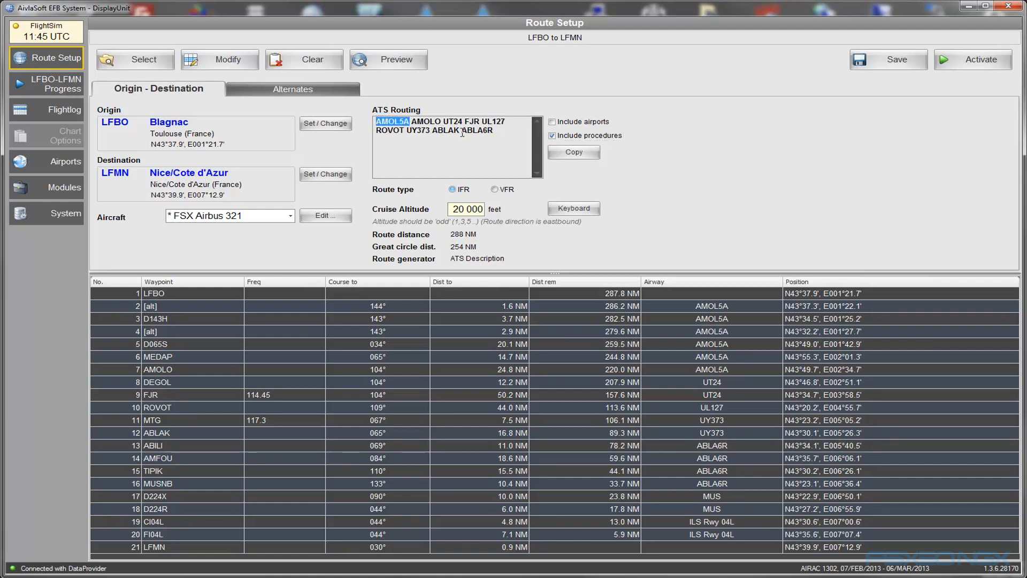
left_click_drag(462, 132, 497, 135)
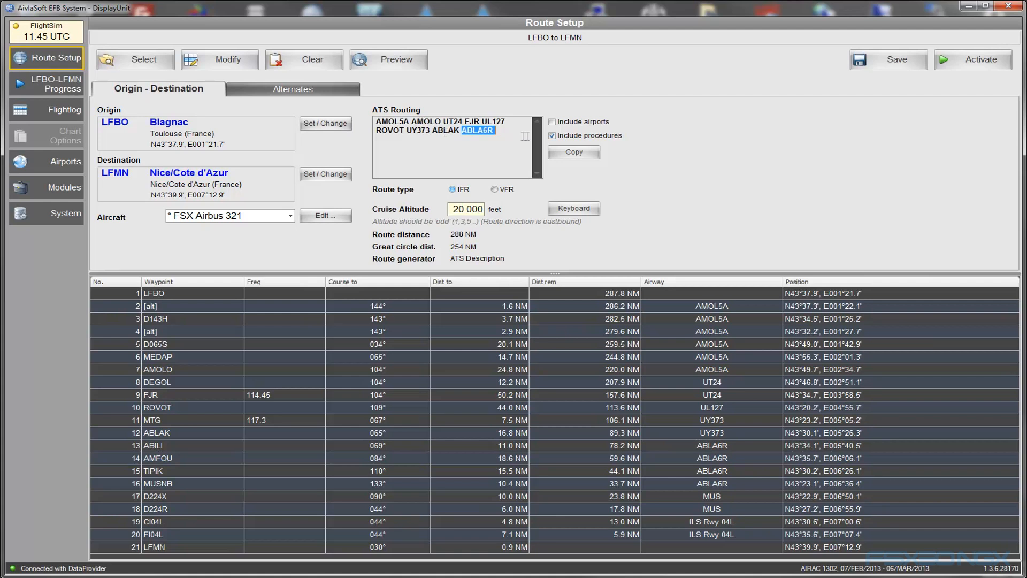
left_click(552, 136)
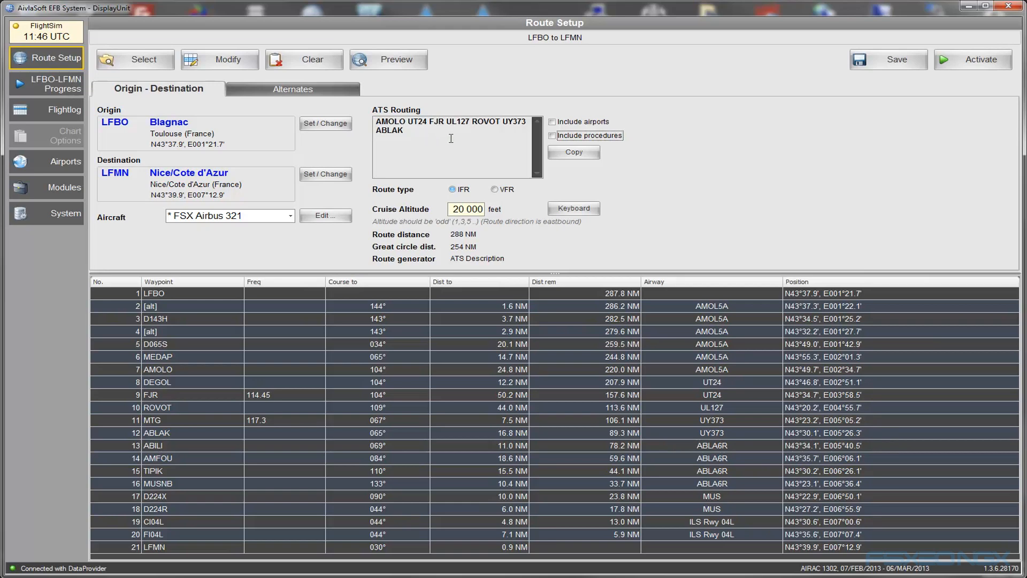
- Activate the LFBO to LFMN route and bring up its departure chart, framed on the first legs out of Toulouse
left_click(967, 63)
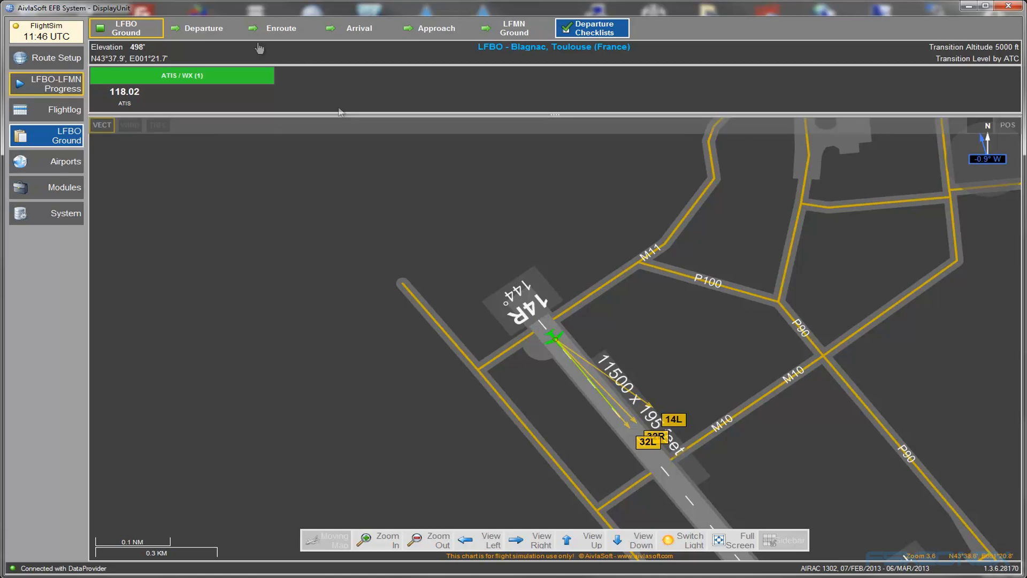
left_click(205, 32)
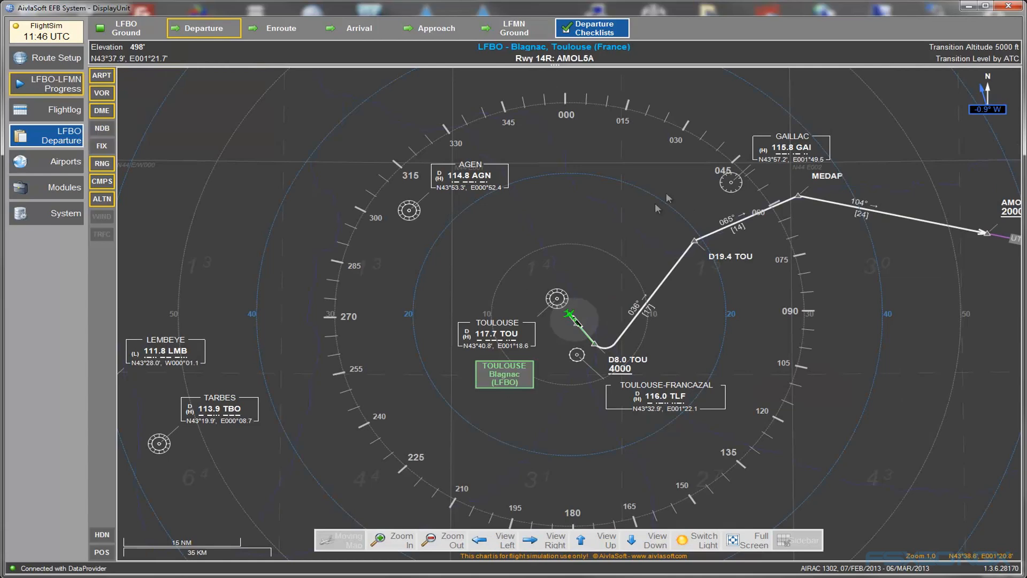
left_click(596, 194)
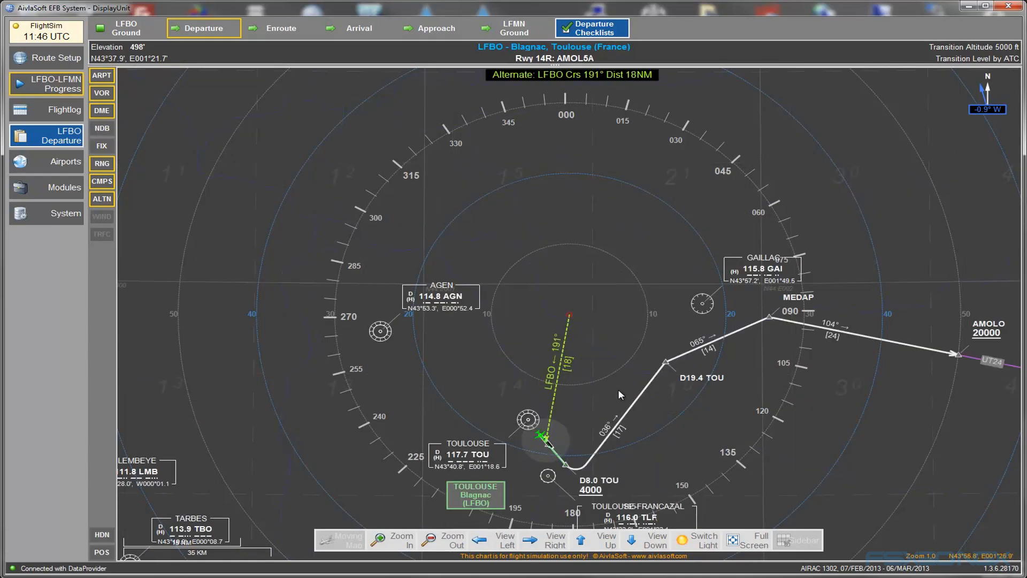
left_click(602, 543)
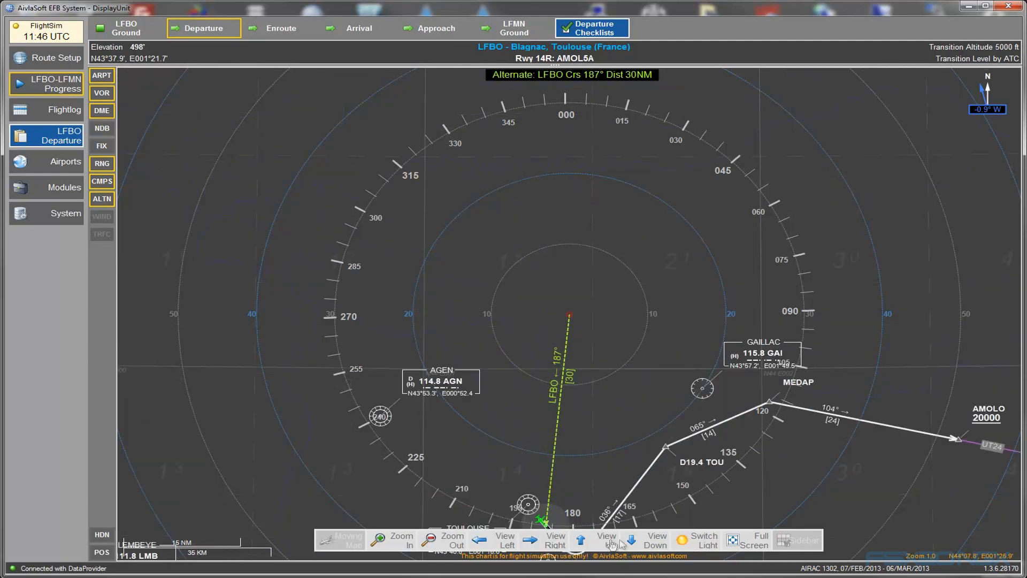
left_click(641, 544)
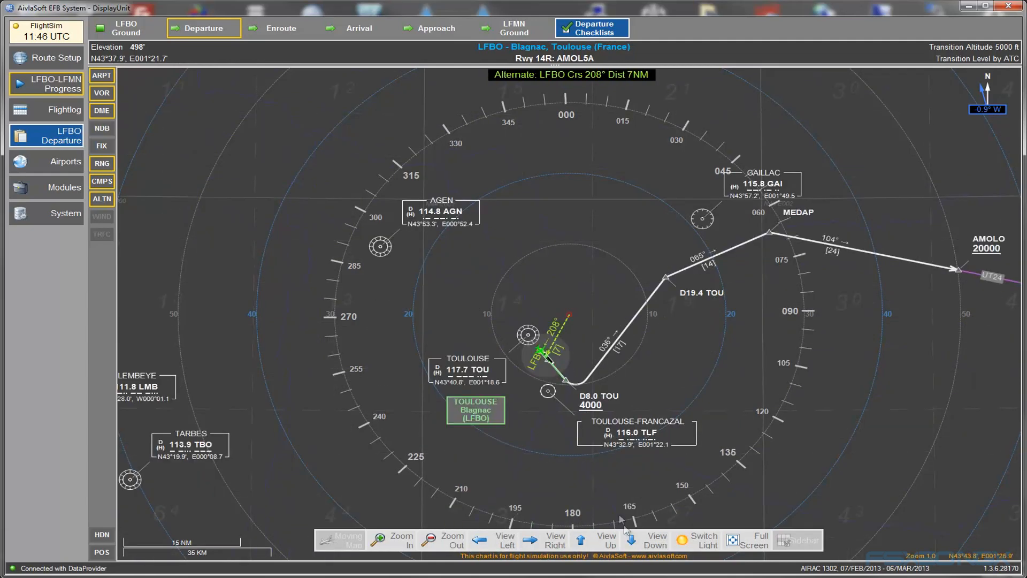
scroll(569, 393, "up", 2)
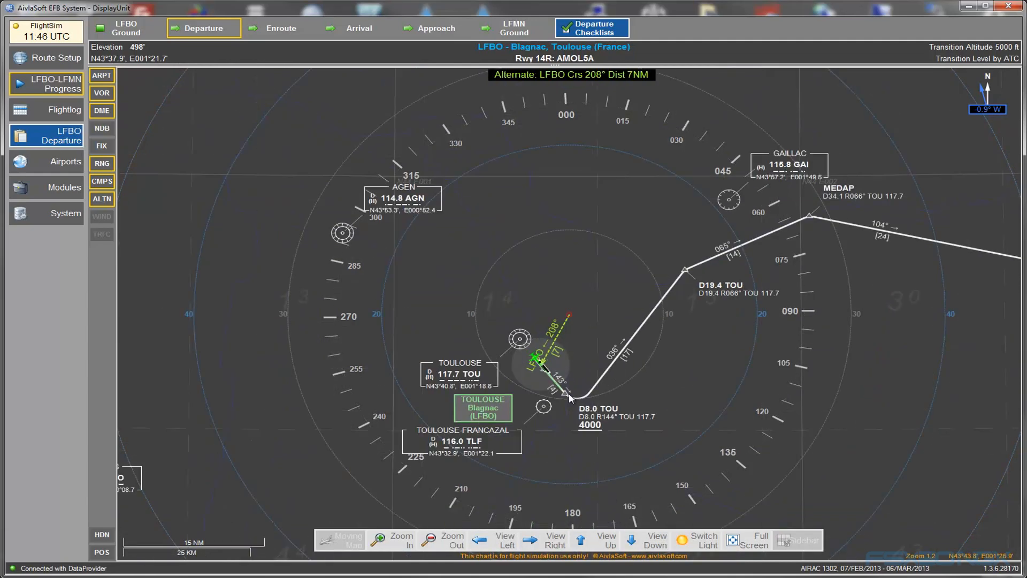
scroll(627, 415, "up", 1)
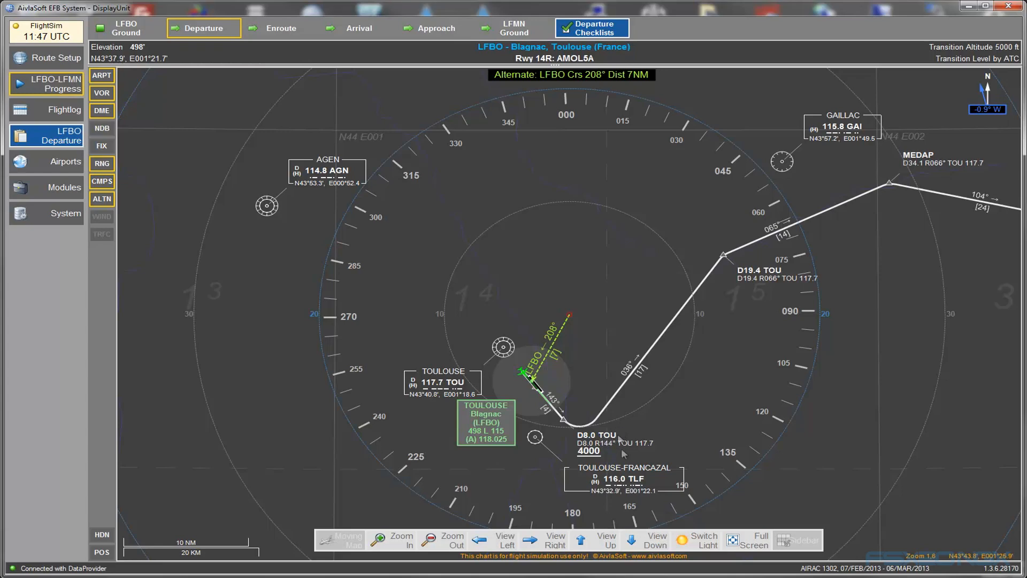
- Examine the AMOL5A departure on the chart from D8.0 TOU through D19.4 TOU and MEDAP to AMOLO
left_click(550, 542)
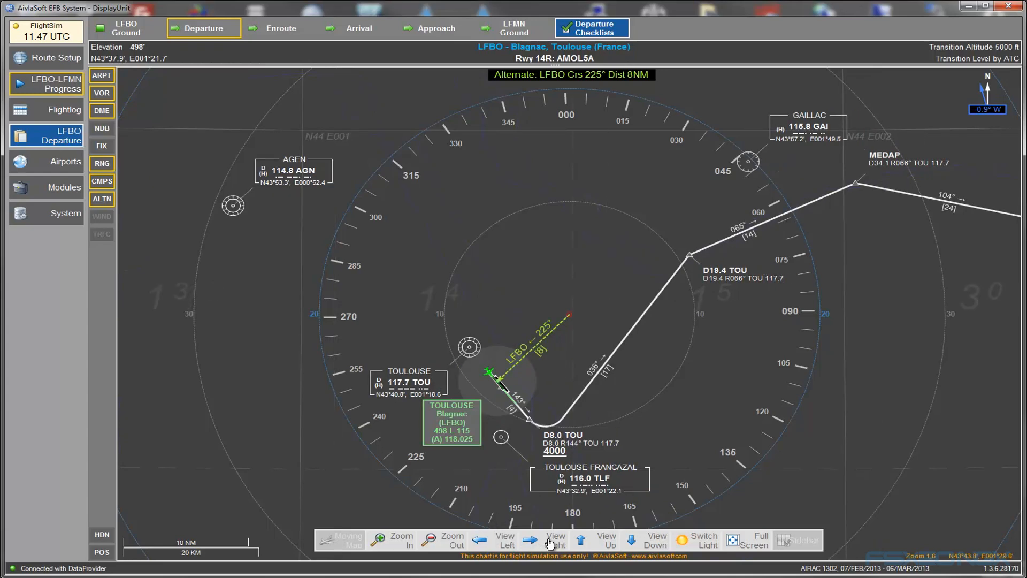
left_click(551, 542)
left_click(551, 541)
left_click(550, 542)
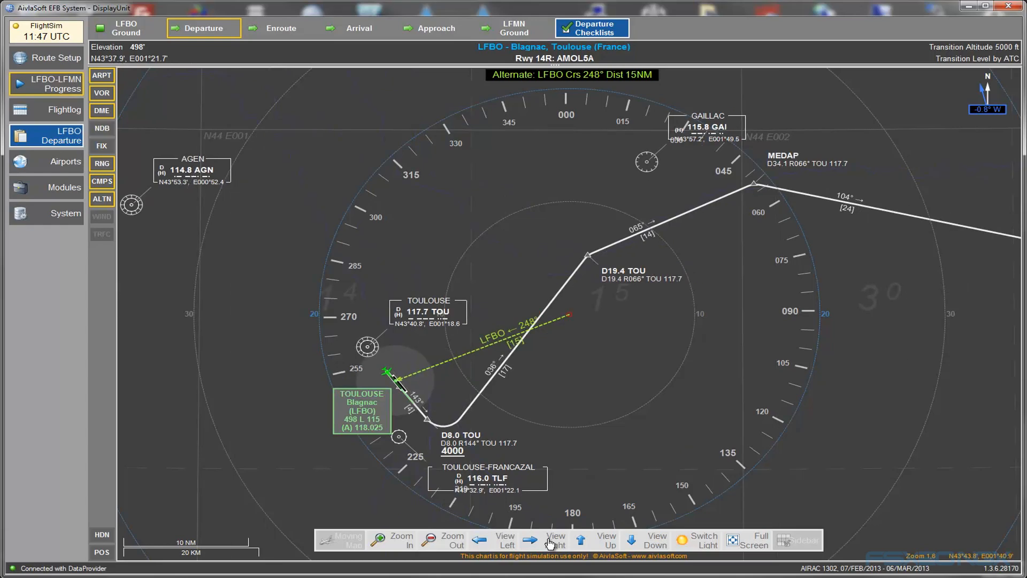
left_click(550, 542)
left_click(551, 542)
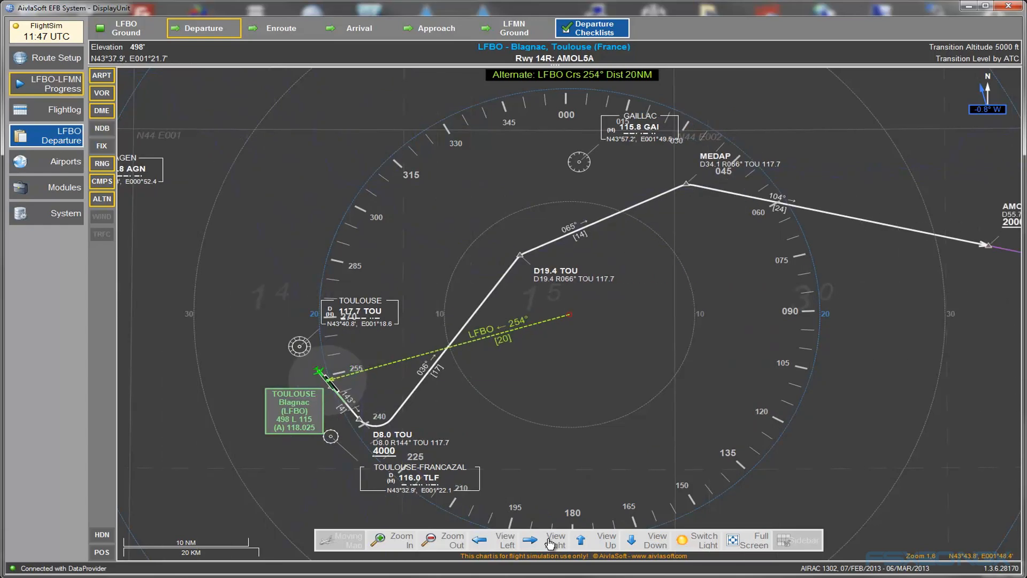
left_click(550, 542)
left_click(550, 542)
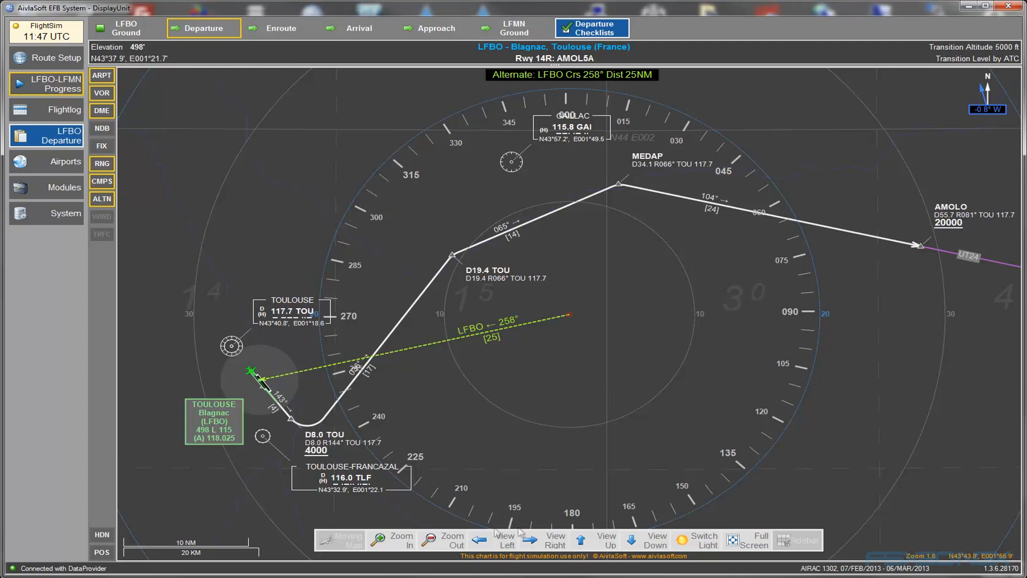
left_click(531, 543)
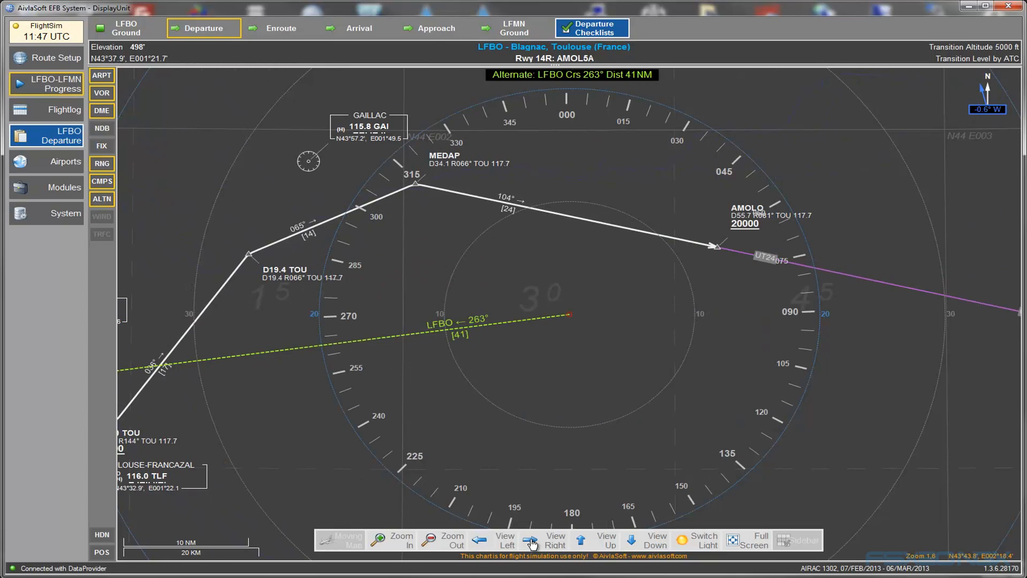
left_click(532, 543)
left_click(531, 543)
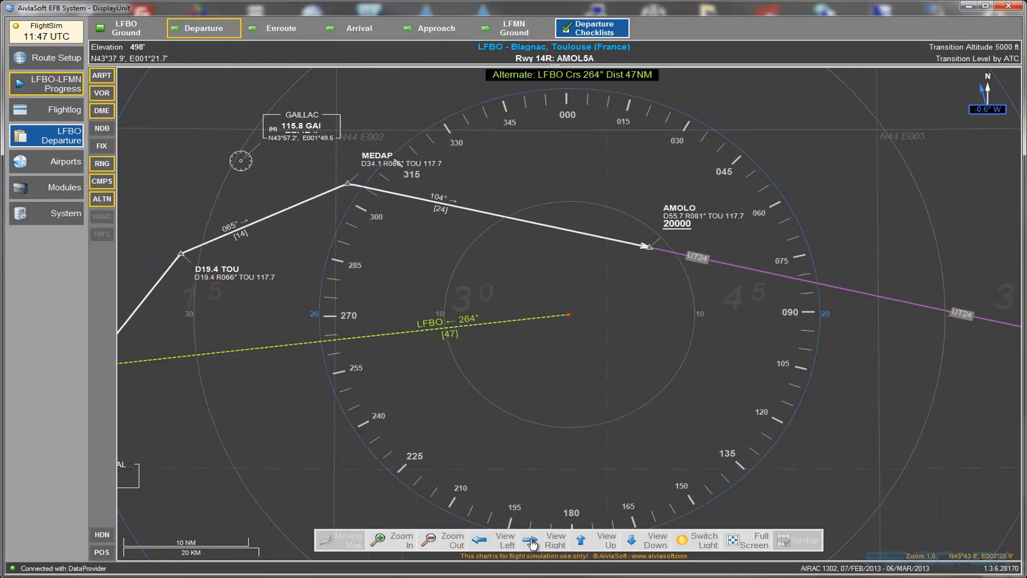
left_click(531, 543)
left_click(531, 543)
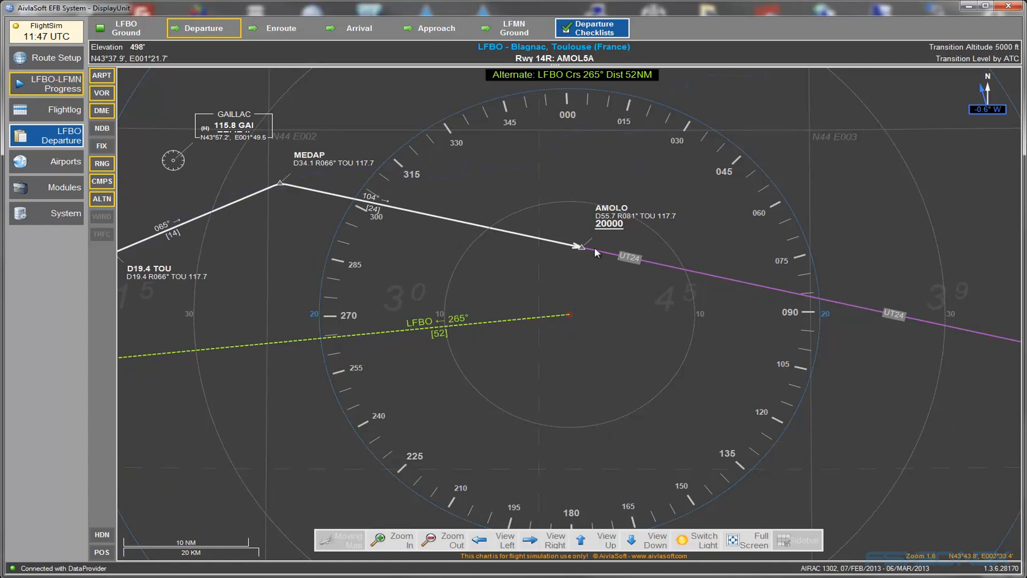
- Examine the route on the enroute chart from AMOLO through DEGOL, FJR and ROVOT to ABLAK
left_click(296, 34)
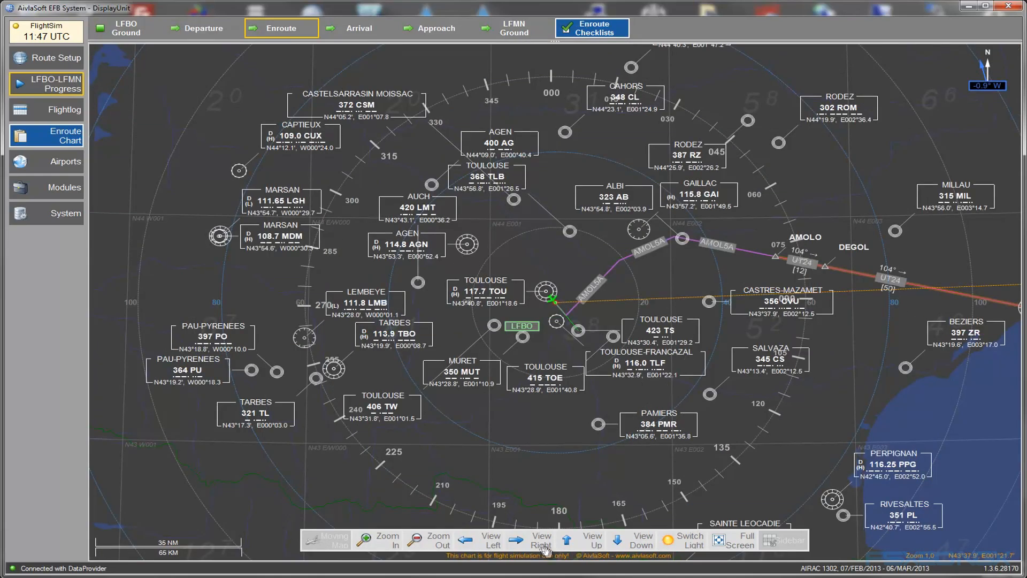
left_click(518, 542)
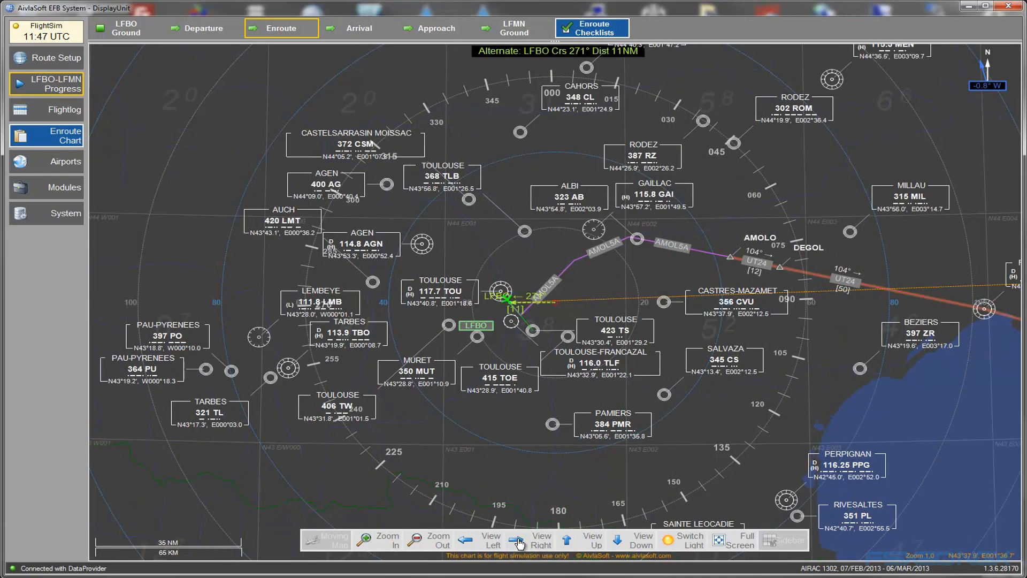
left_click(518, 542)
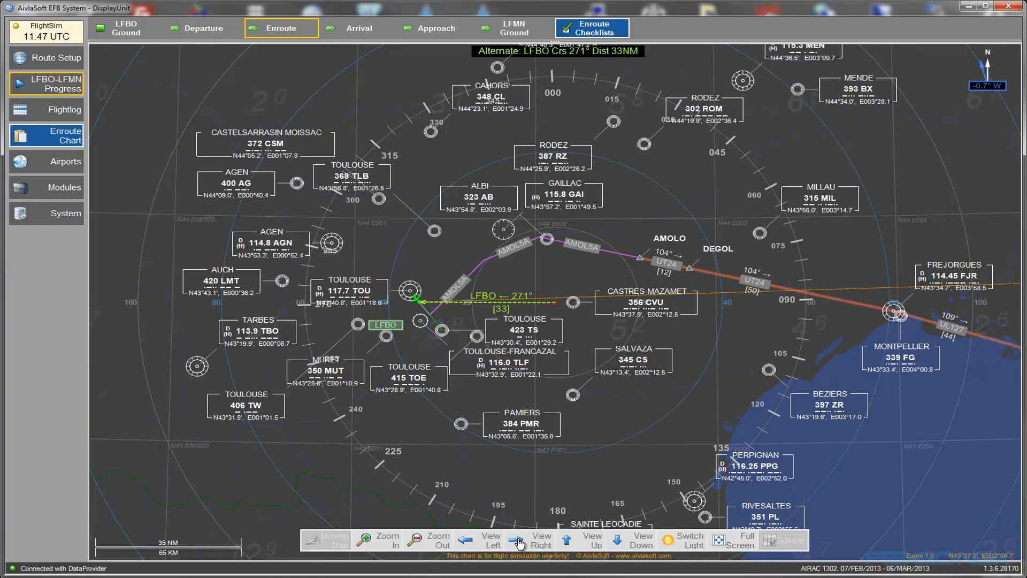
left_click(518, 542)
left_click(518, 542)
left_click(518, 543)
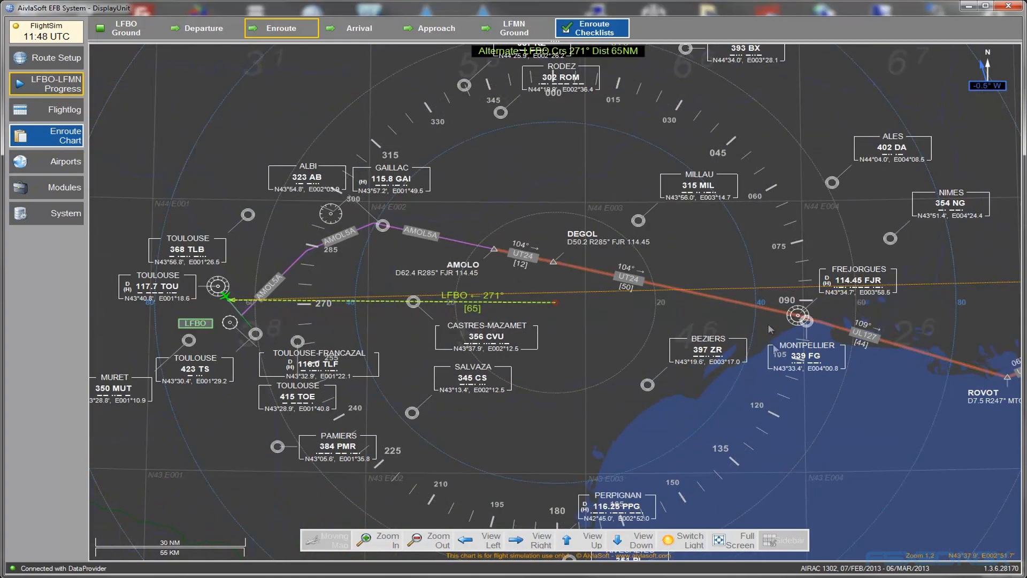
left_click(515, 543)
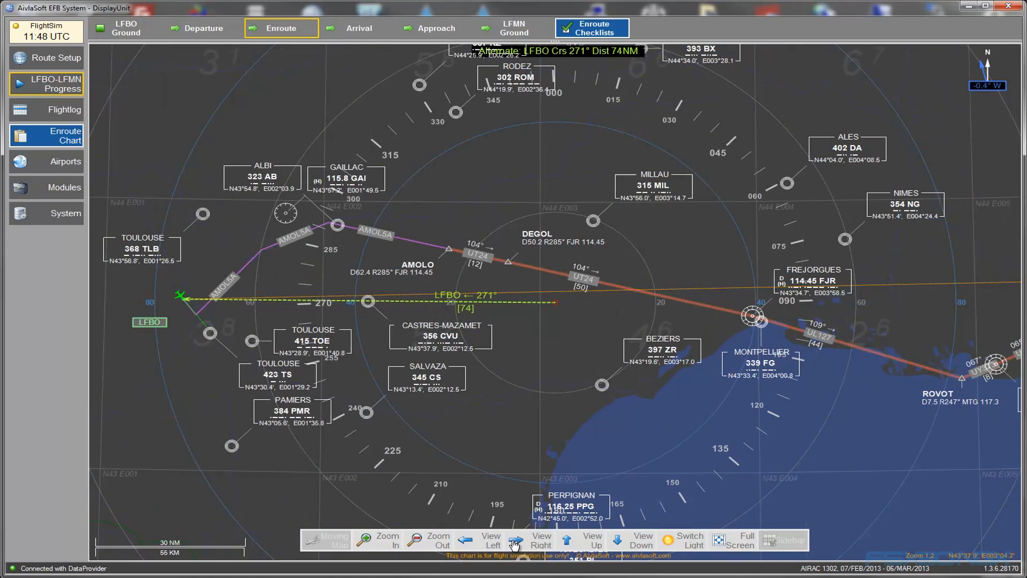
left_click(515, 543)
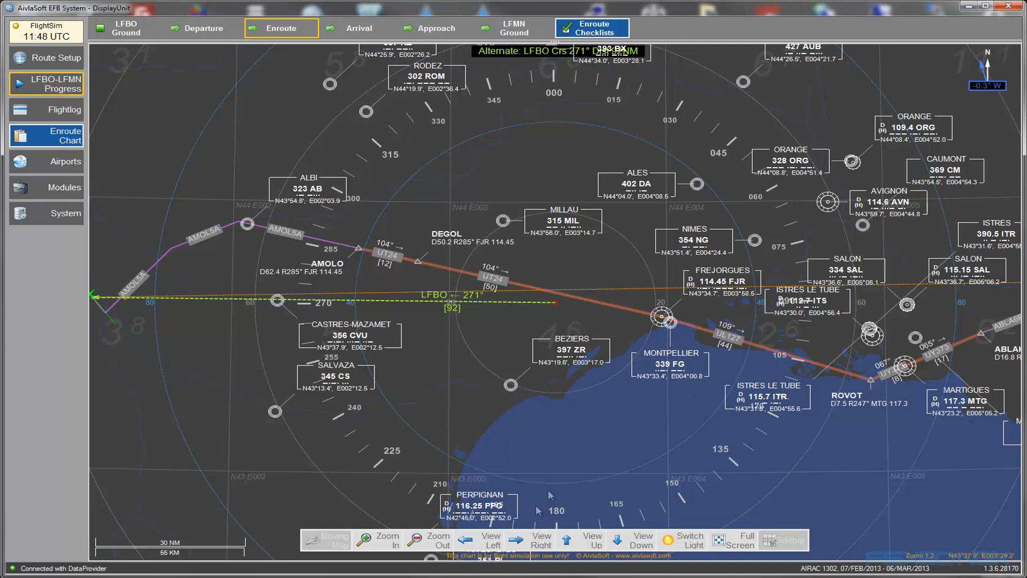
left_click(523, 542)
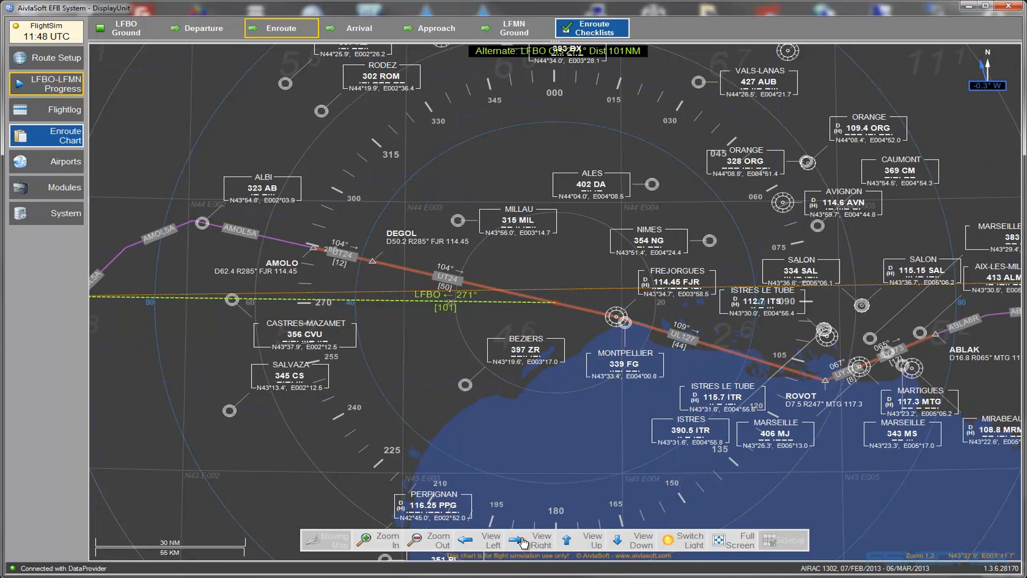
left_click(523, 542)
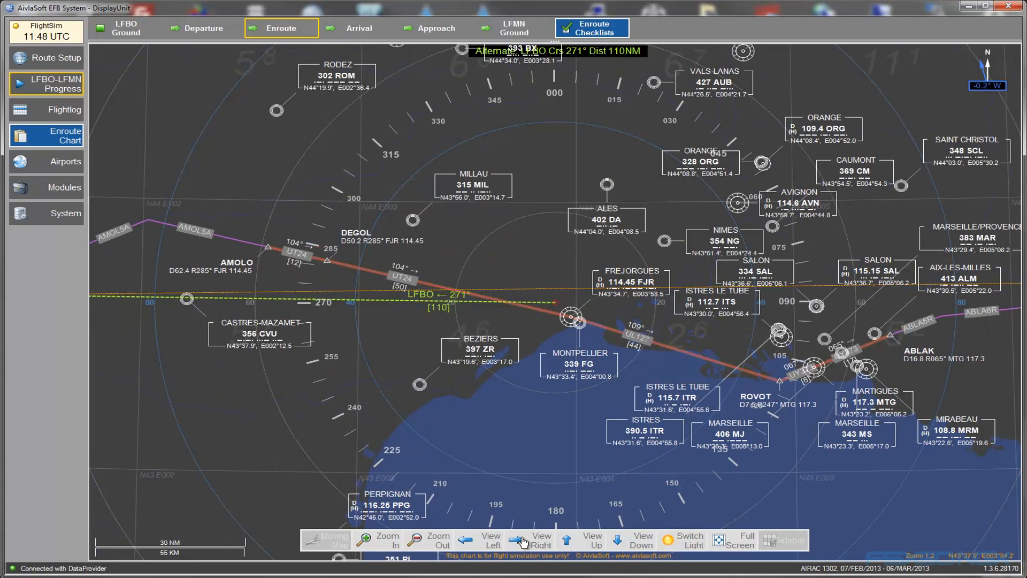
scroll(748, 434, "up", 2)
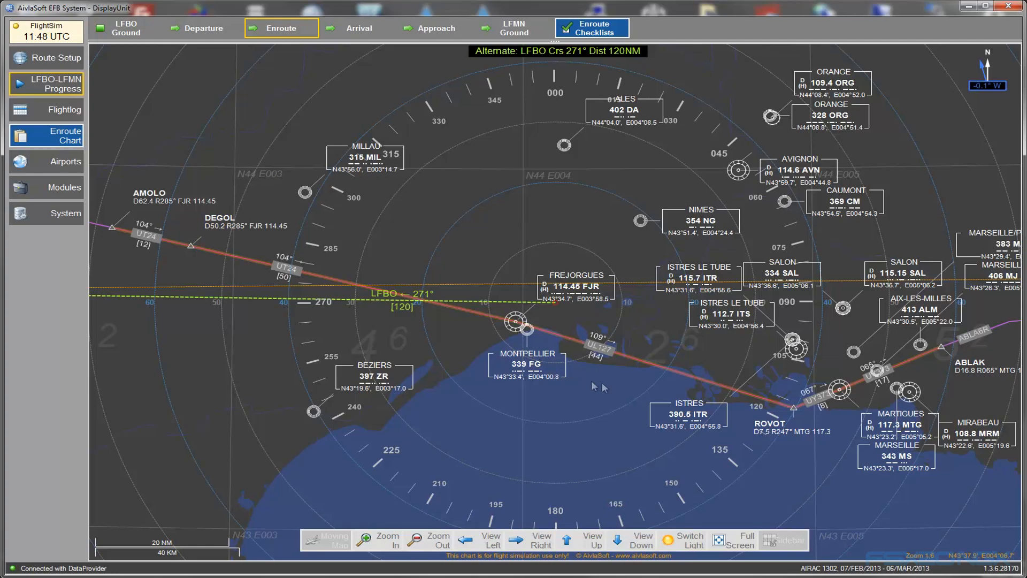
- Examine the ABLA6R arrival on the LFMN arrival chart from ABLAK through ABILI, AMFOU and TIPIK to MUSNB
left_click(355, 28)
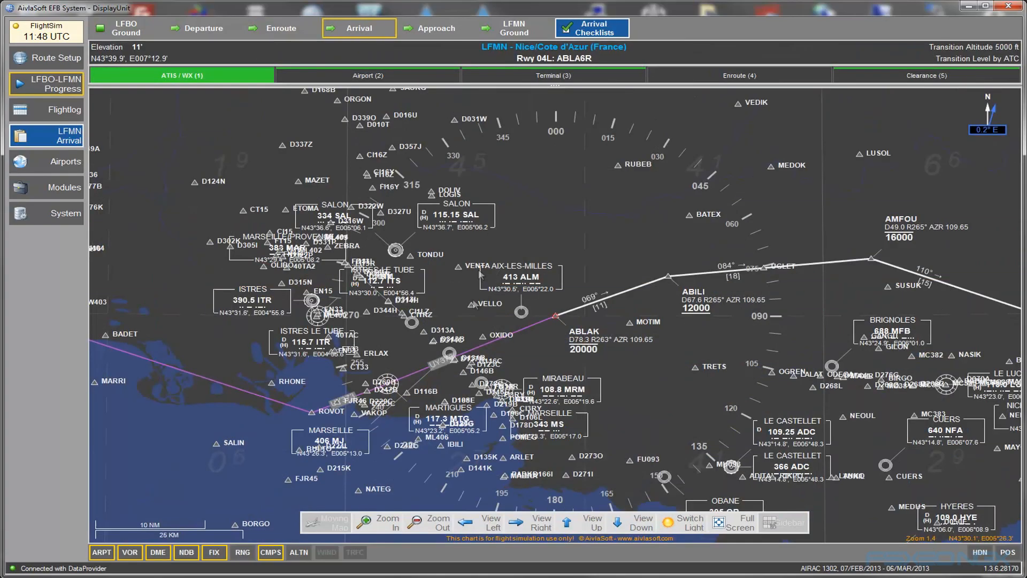
scroll(429, 364, "up", 1)
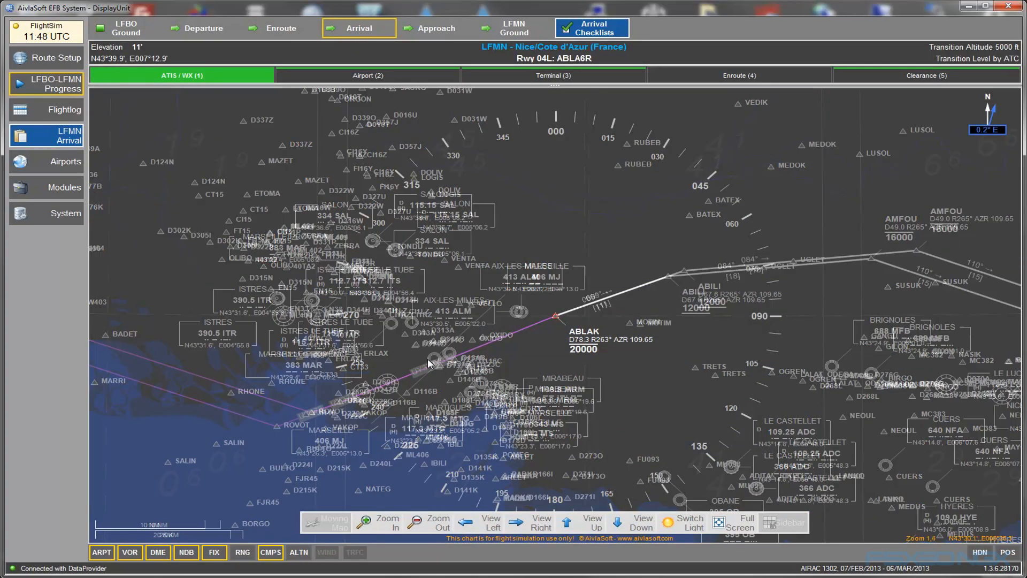
scroll(429, 364, "up", 1)
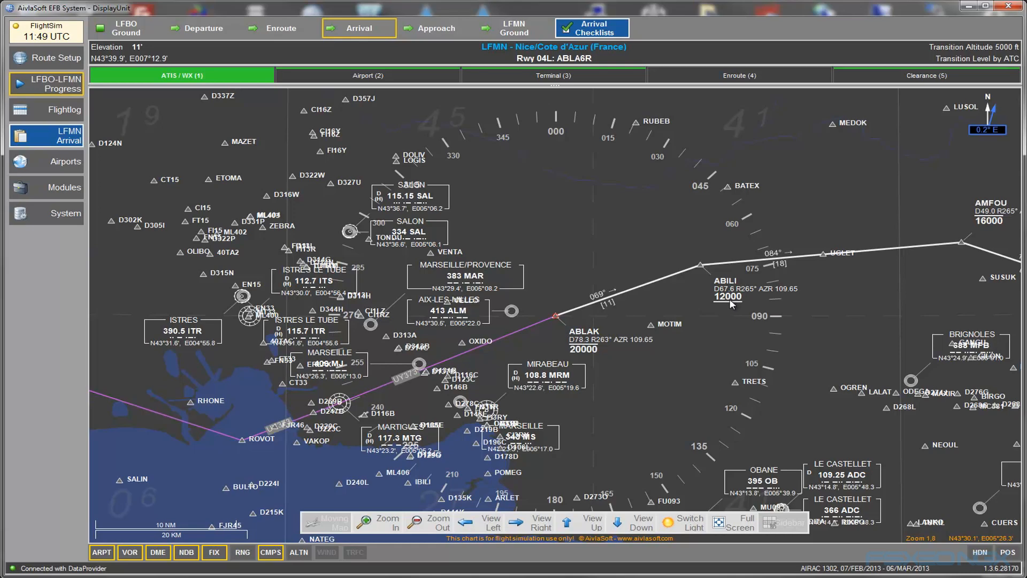
left_click(535, 526)
left_click(536, 526)
left_click(535, 526)
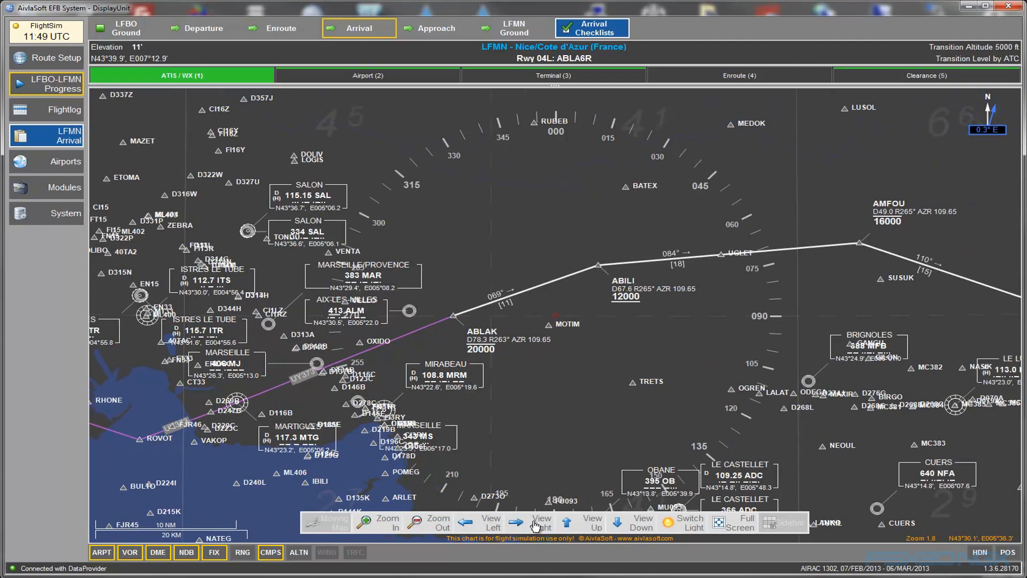
left_click(535, 526)
left_click(535, 526)
left_click(535, 526)
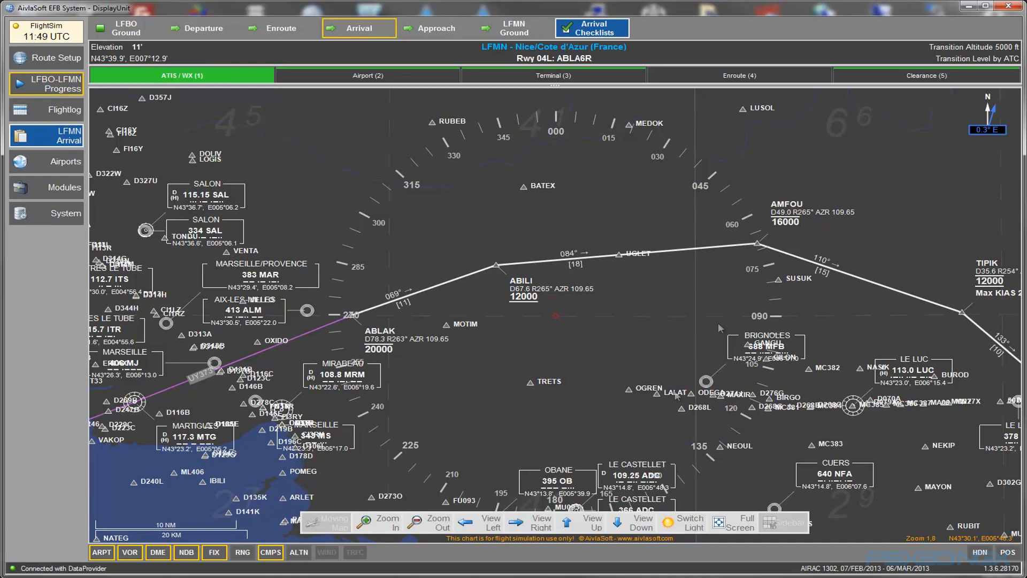
left_click(533, 523)
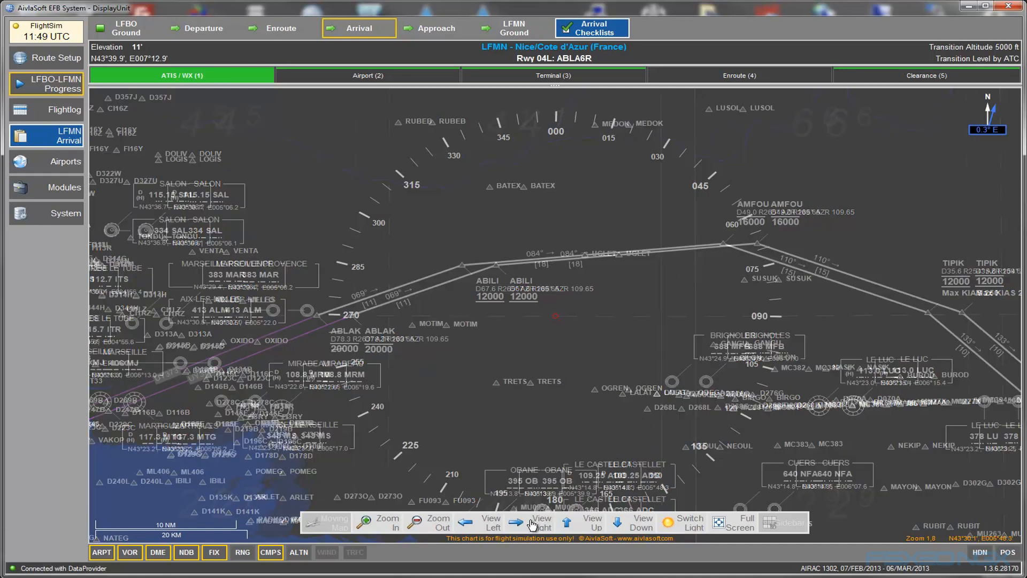
left_click(534, 524)
left_click(533, 525)
left_click(534, 525)
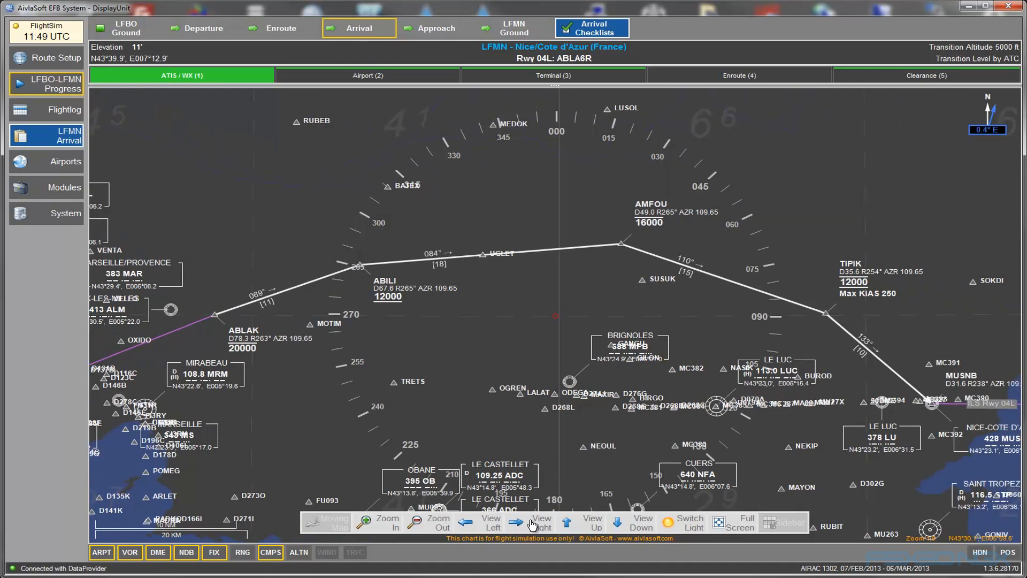
- Examine the last arrival leg from TIPIK to MUSNB and the start of the ILS Rwy 04L transition
left_click(533, 525)
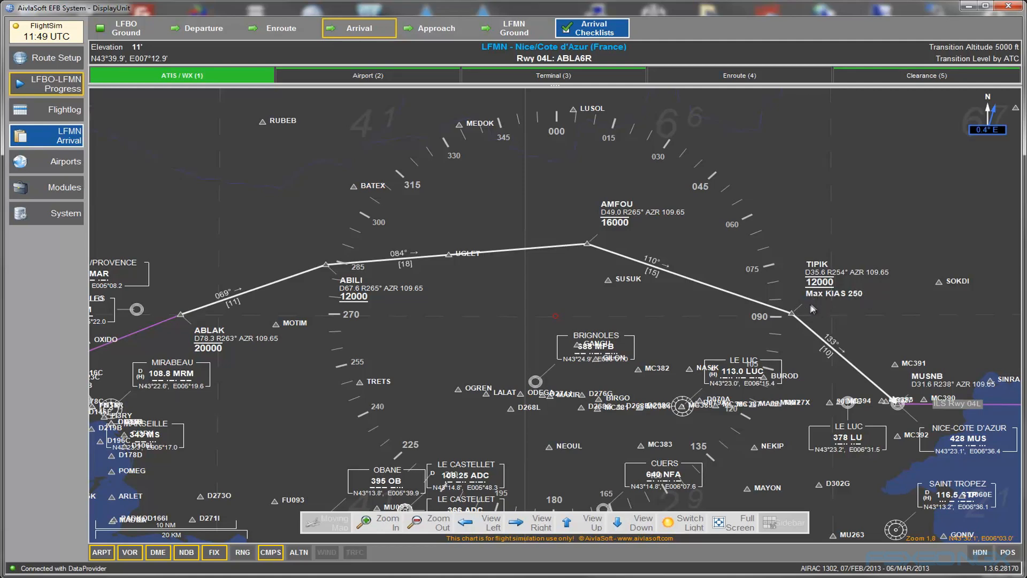
left_click(523, 522)
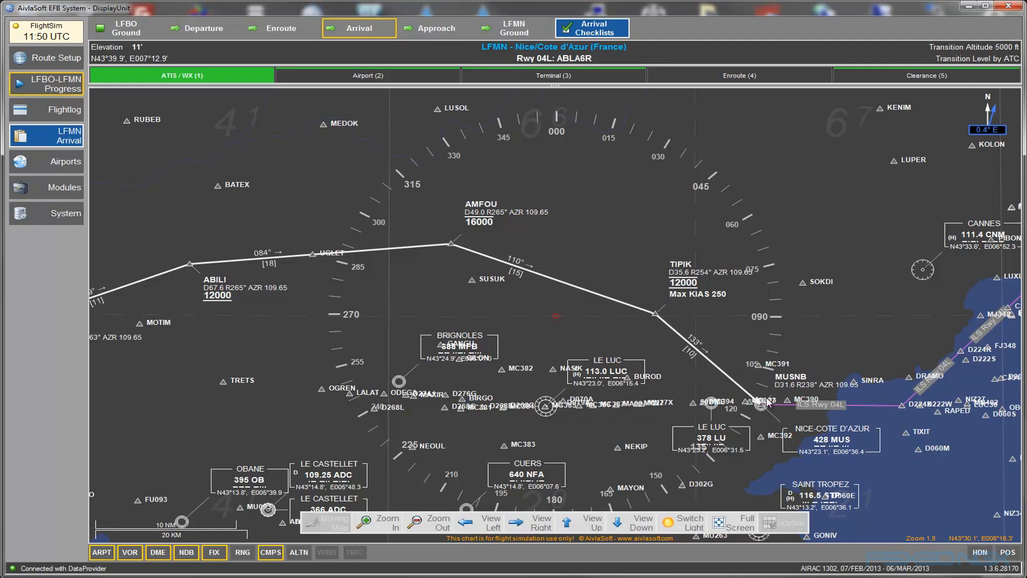
scroll(768, 403, "up", 1)
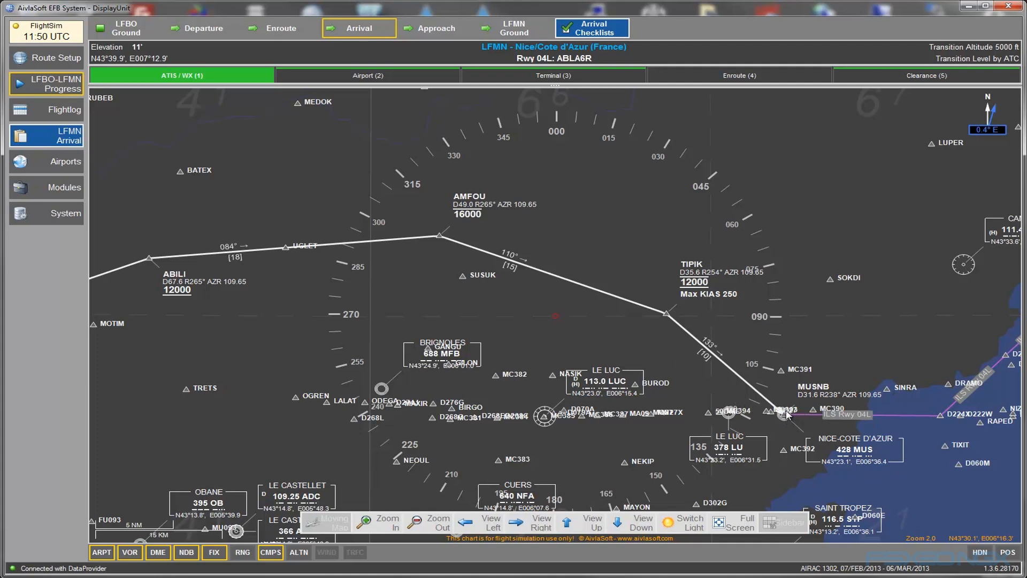
- Examine the ILS/DME Rwy 04L approach chart for LFMN from MUSNB through D23.8 AZR, D17.8 AZR and D12.2 NI
left_click(440, 32)
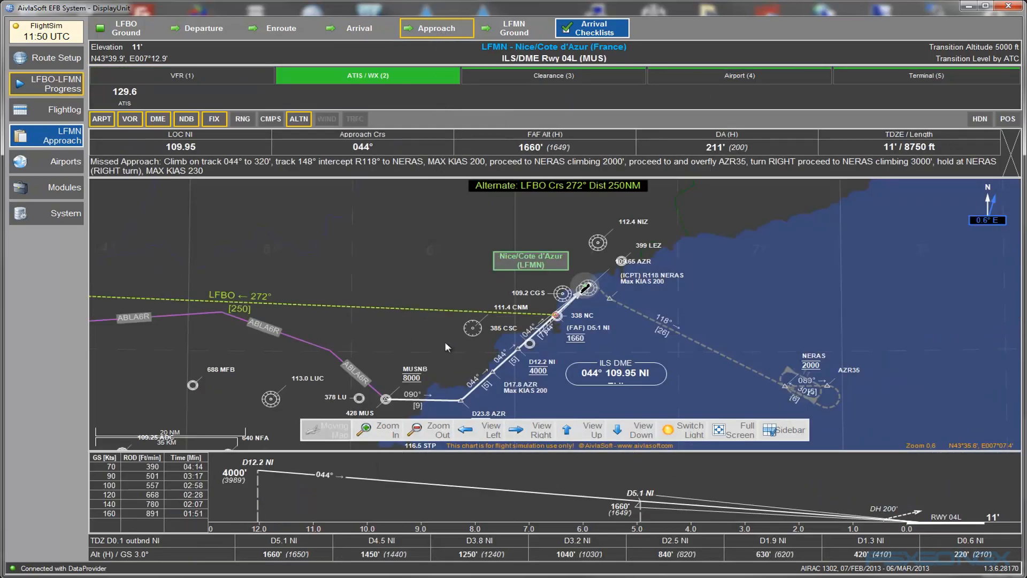
left_click(586, 435)
left_click(633, 440)
left_click(632, 439)
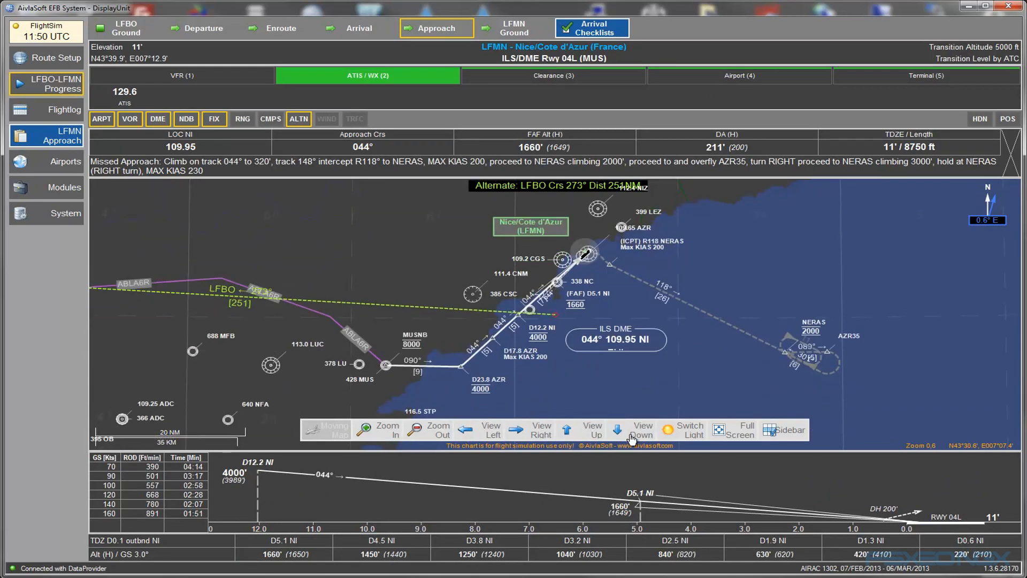
left_click(633, 440)
scroll(518, 359, "up", 2)
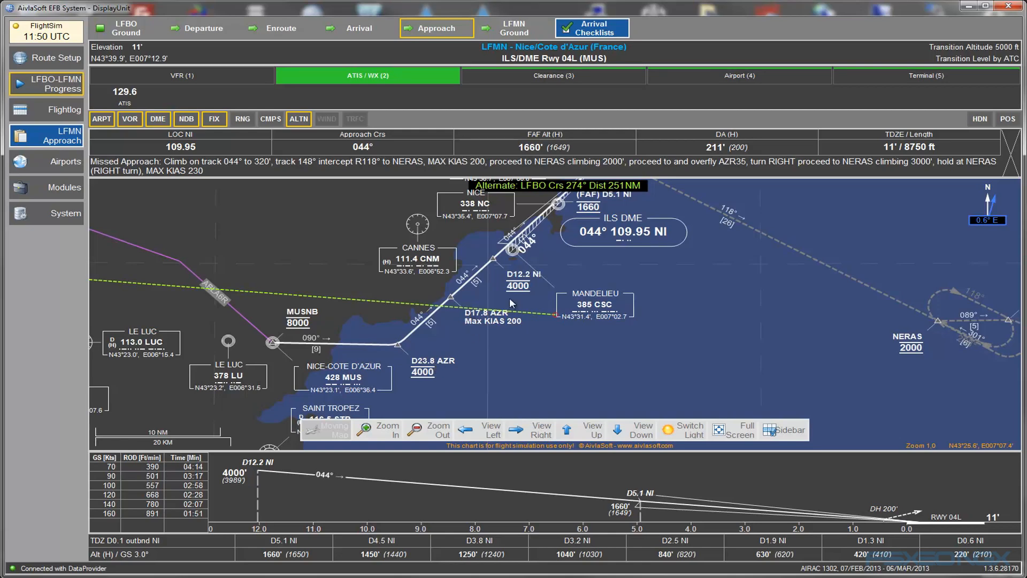
scroll(512, 304, "down", 1)
scroll(512, 304, "down", 1)
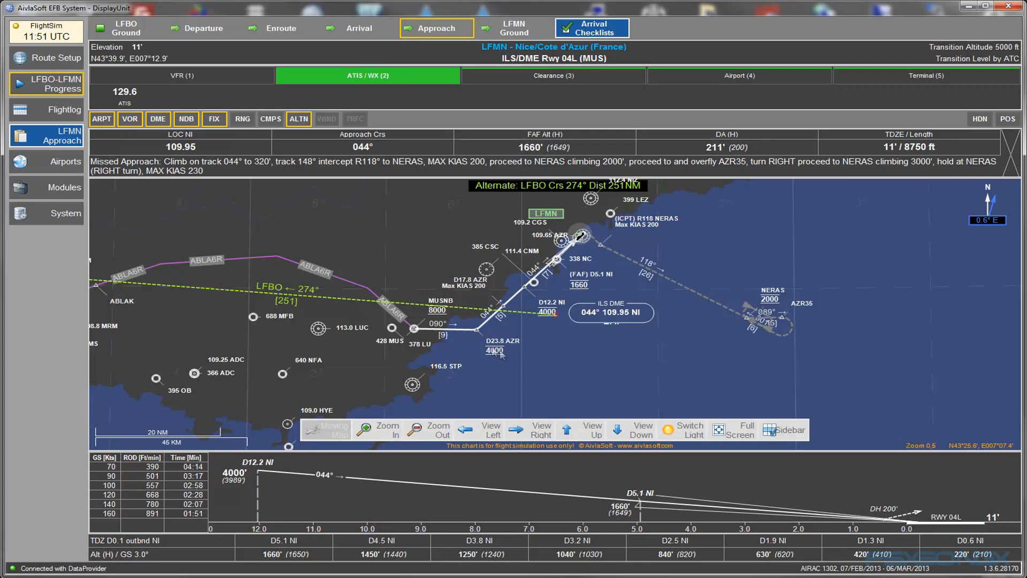
scroll(501, 351, "up", 2)
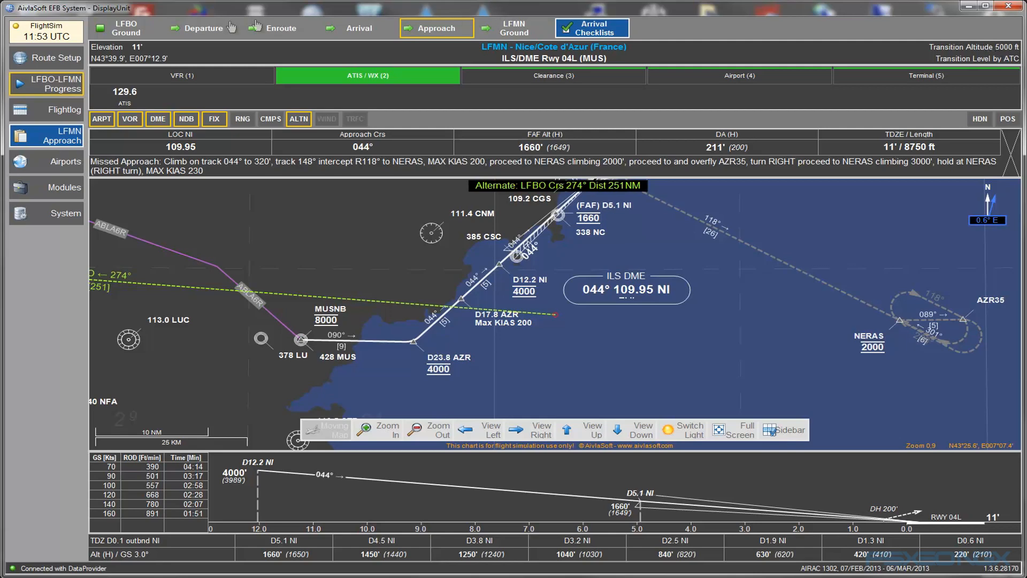
- Recheck the LFBO departure chart and examine the LFMN approach chart around the airport and the missed approach track to NERAS
left_click(190, 34)
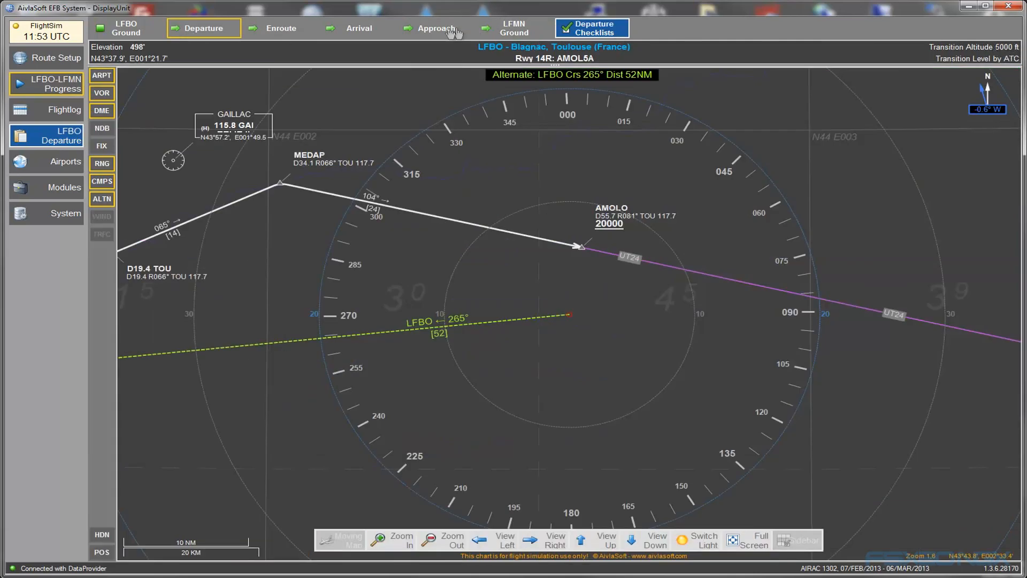
left_click(434, 29)
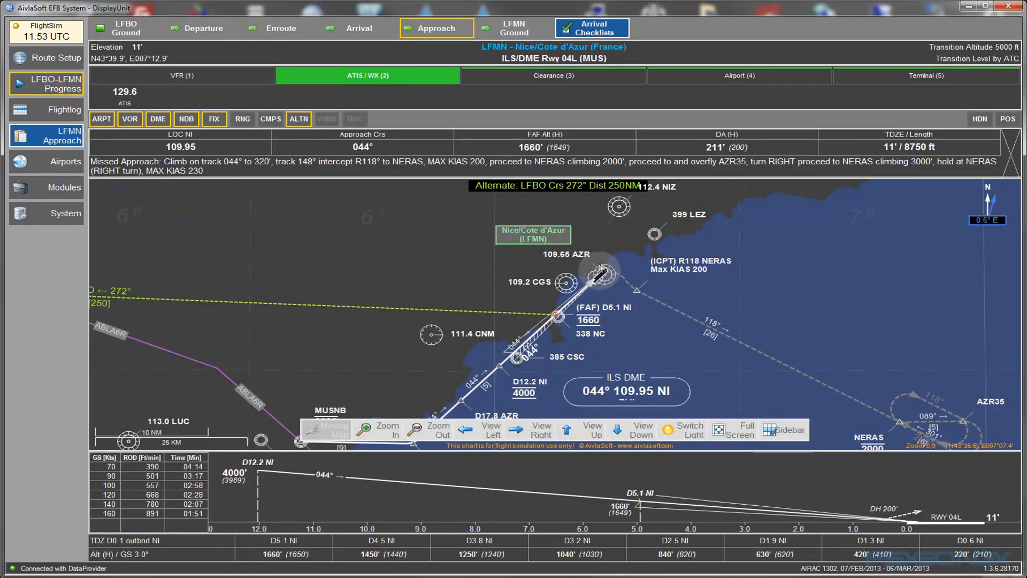
scroll(588, 276, "down", 2)
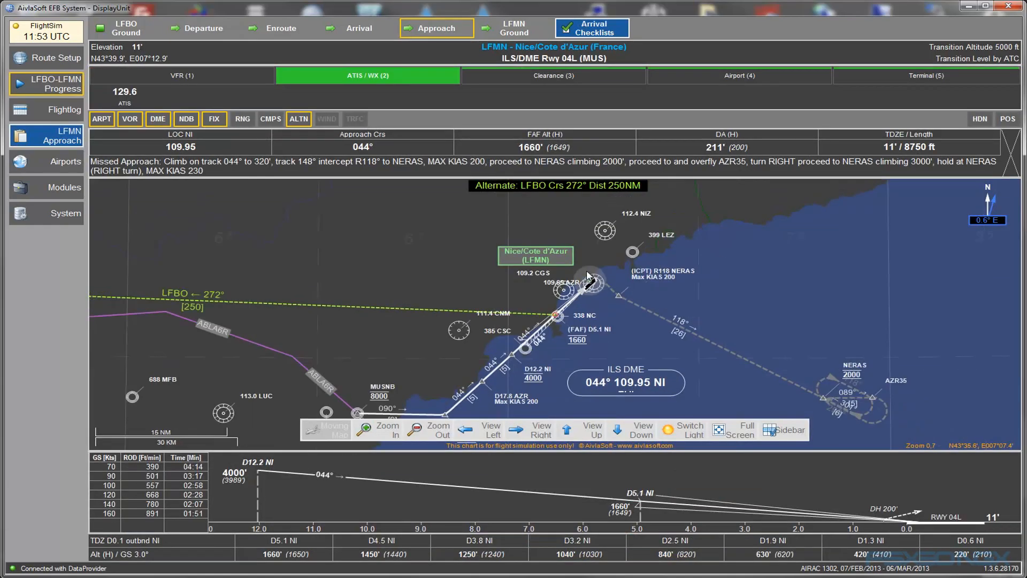
scroll(589, 276, "down", 2)
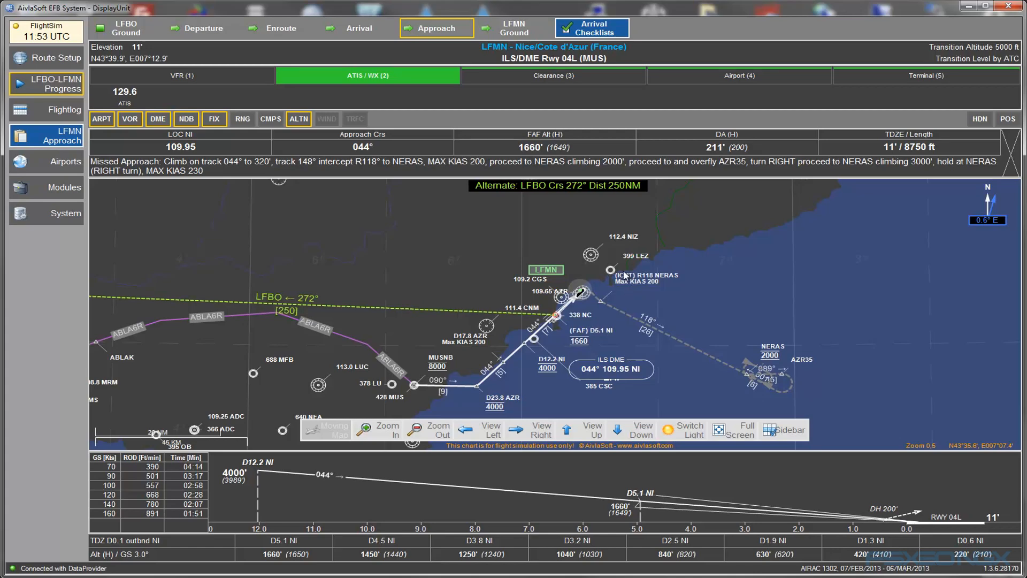
- Bring up the LFBO-LFMN route setup, switch to the AXE Company Route Editor and save the company routes to corte.txt
left_click(63, 60)
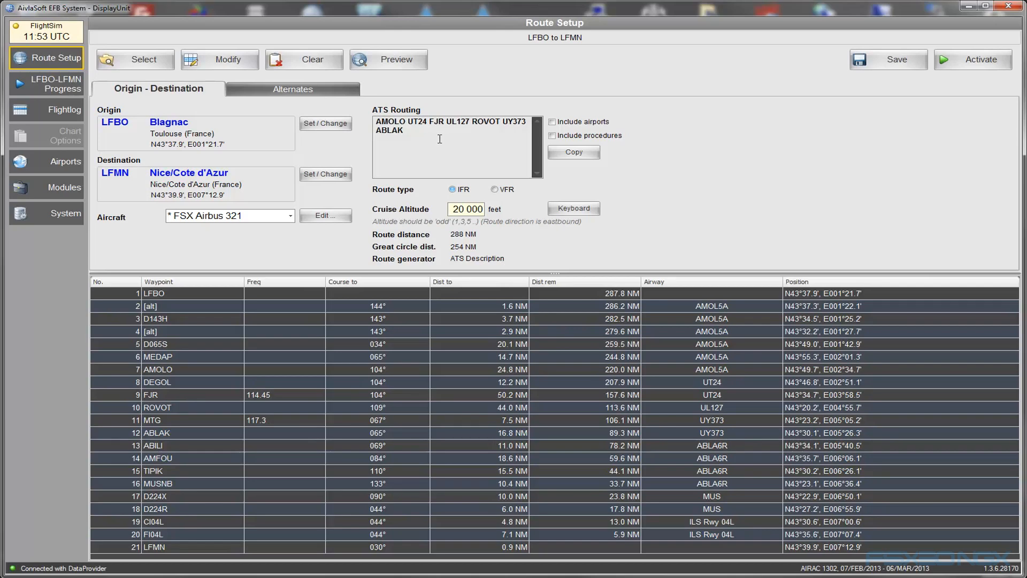
key("alt+Tab")
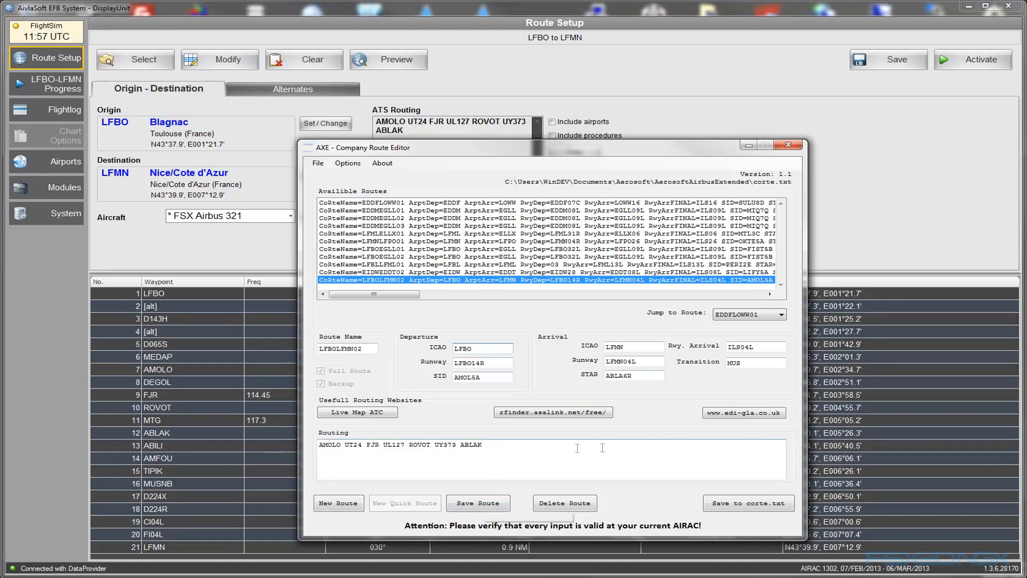
left_click(734, 502)
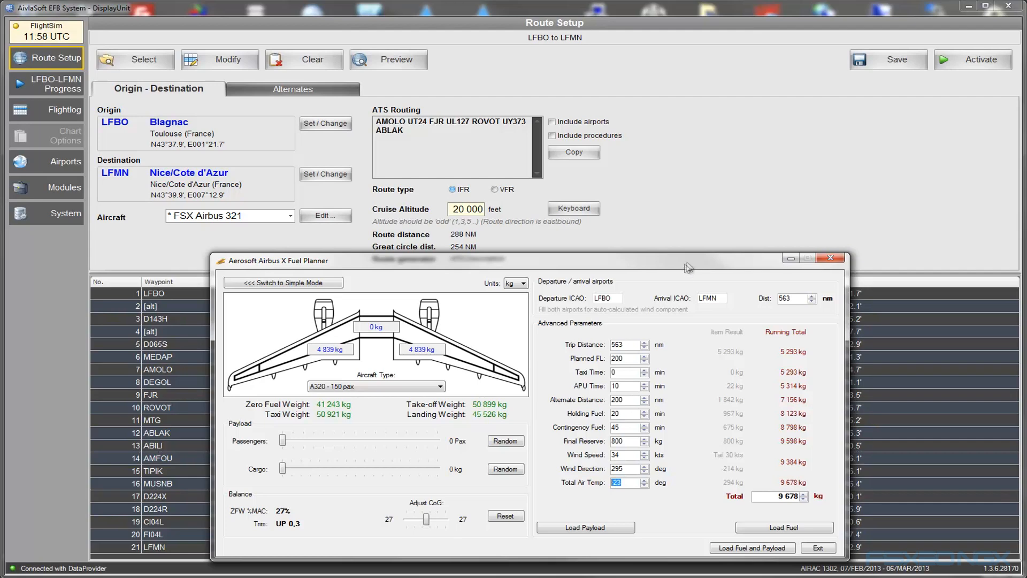
- Examine the LFBO and LFMN airport entries and the advanced fuel parameters, including wind speed and direction, in the Aerosoft Airbus X Fuel Planner
left_click_drag(690, 267, 689, 262)
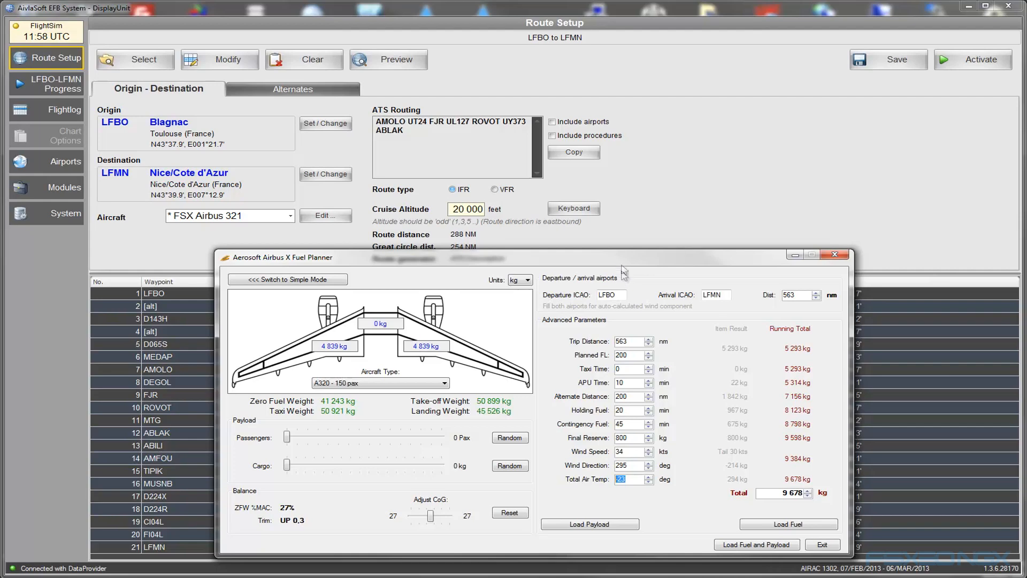
left_click_drag(623, 264, 623, 261)
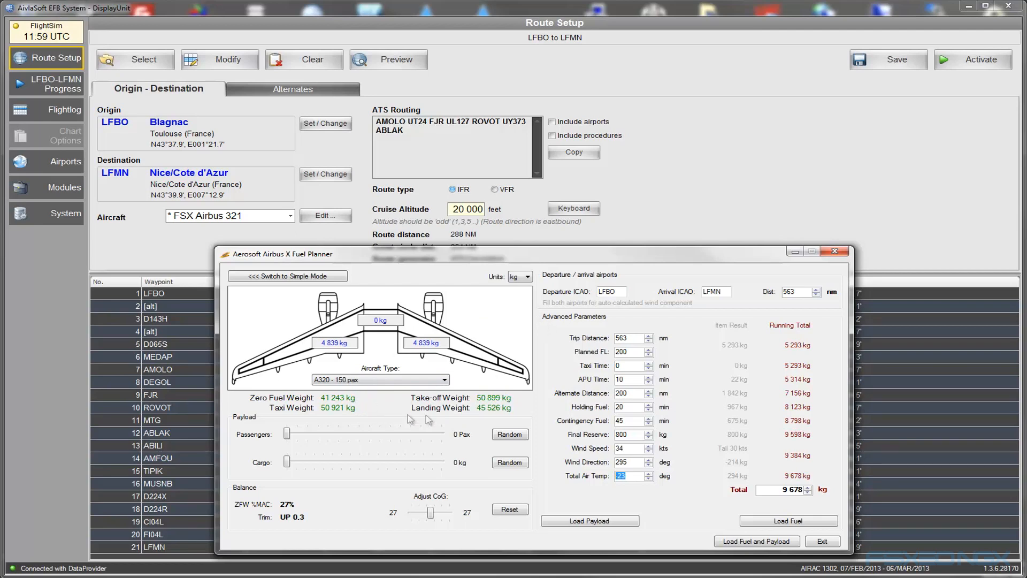
left_click(609, 292)
left_click(712, 291)
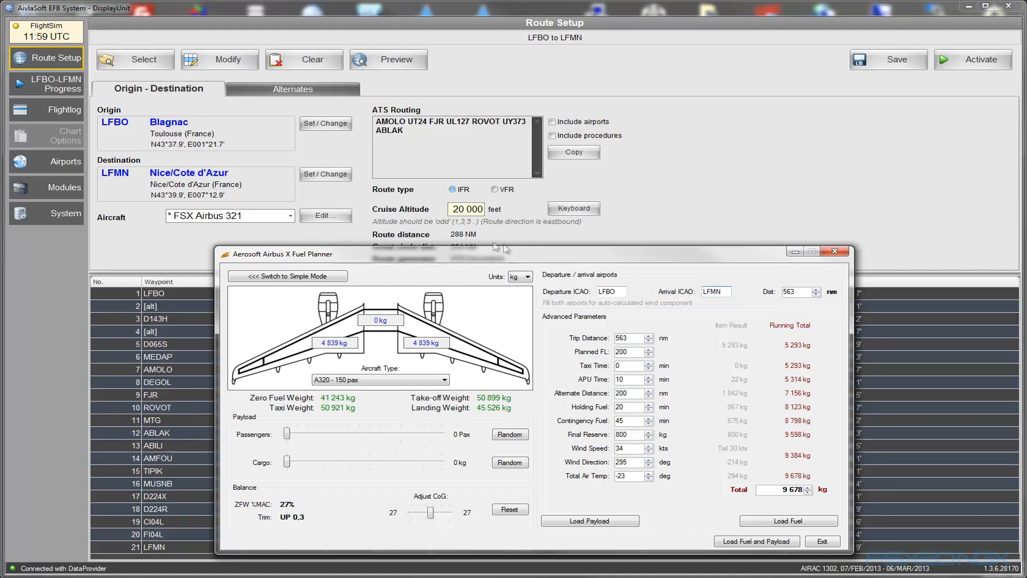
left_click_drag(470, 250, 465, 262)
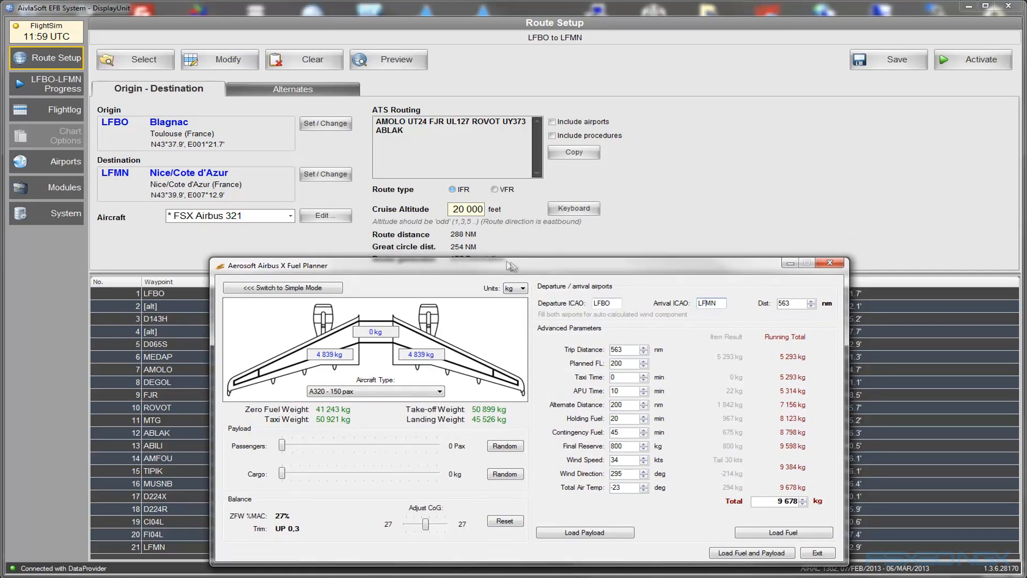
left_click_drag(509, 266, 517, 237)
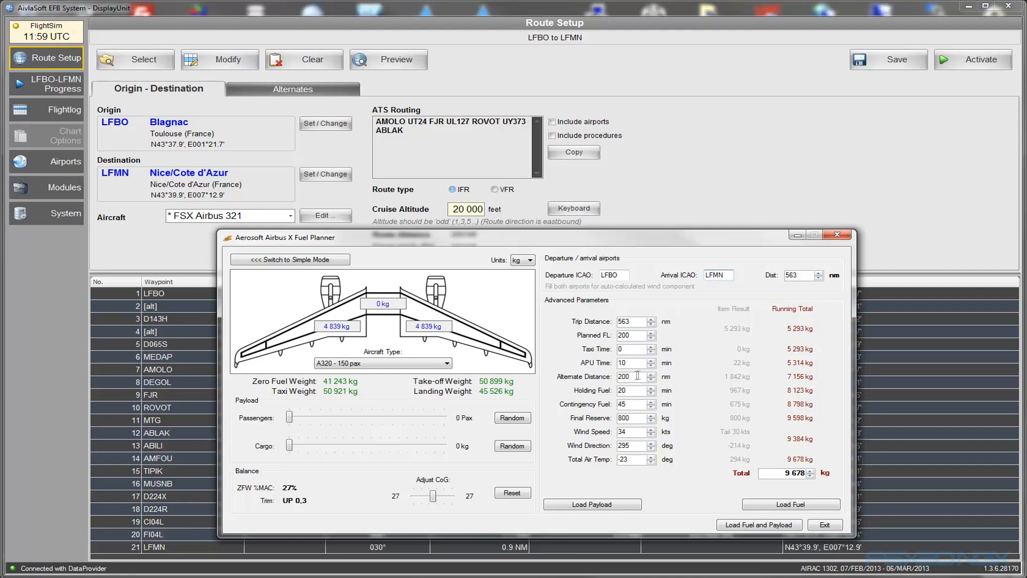
left_click_drag(693, 243, 696, 252)
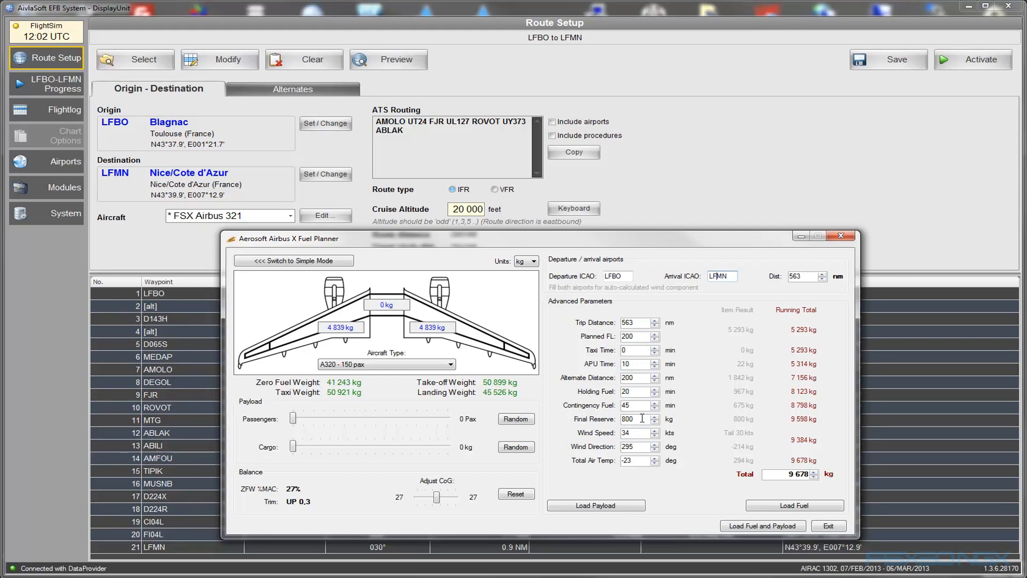
left_click(639, 445)
left_click(638, 430)
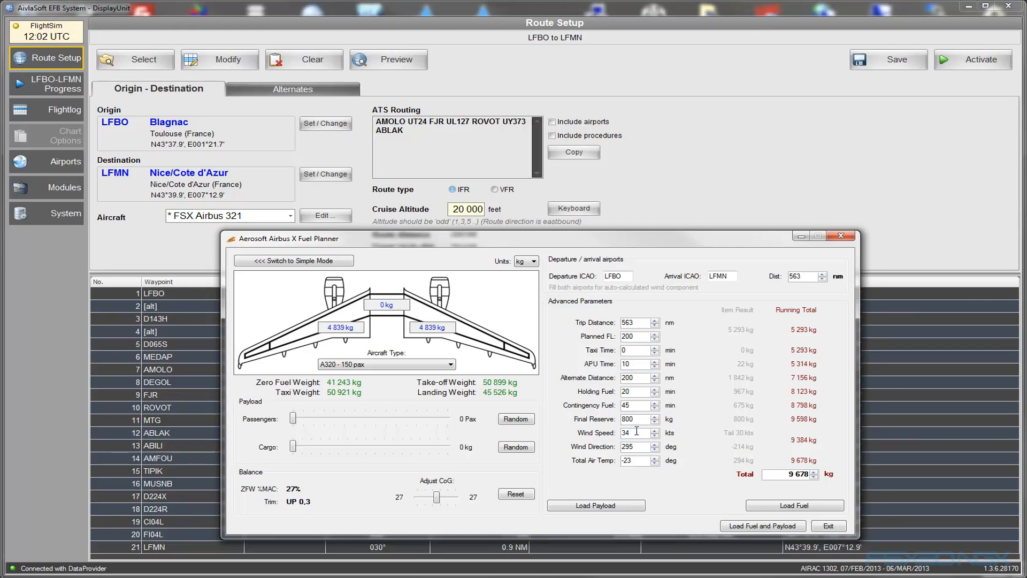